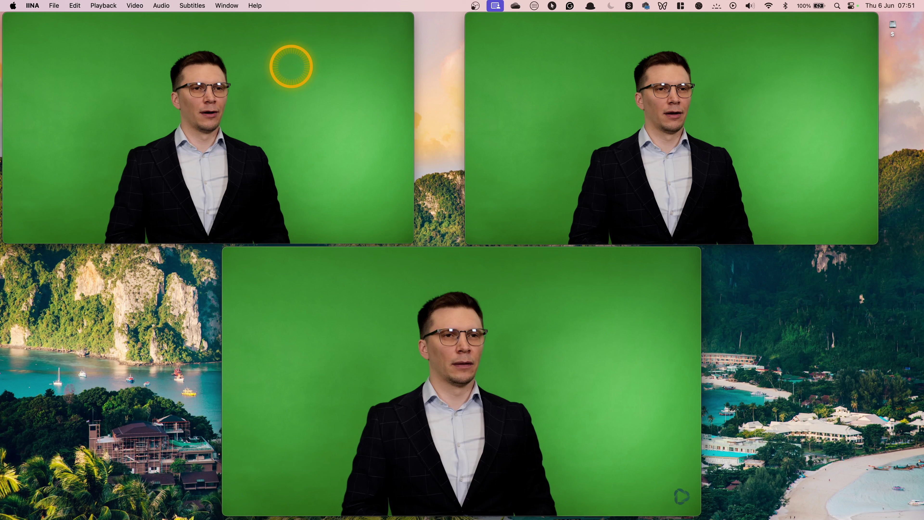
Step: Play the For lip sync clip in IINA and pause it near 00:10
{"action": "mouse_move", "coordinate": [291, 70]}
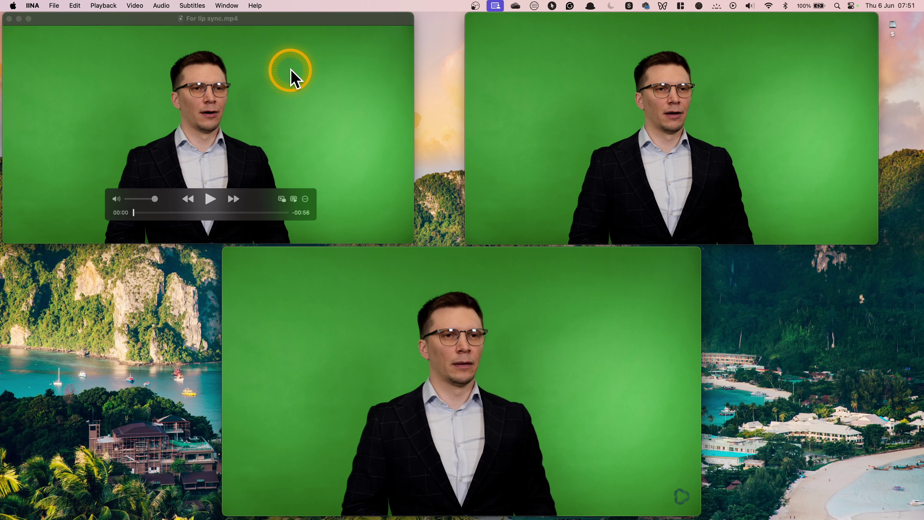
{"action": "left_click", "coordinate": [148, 127]}
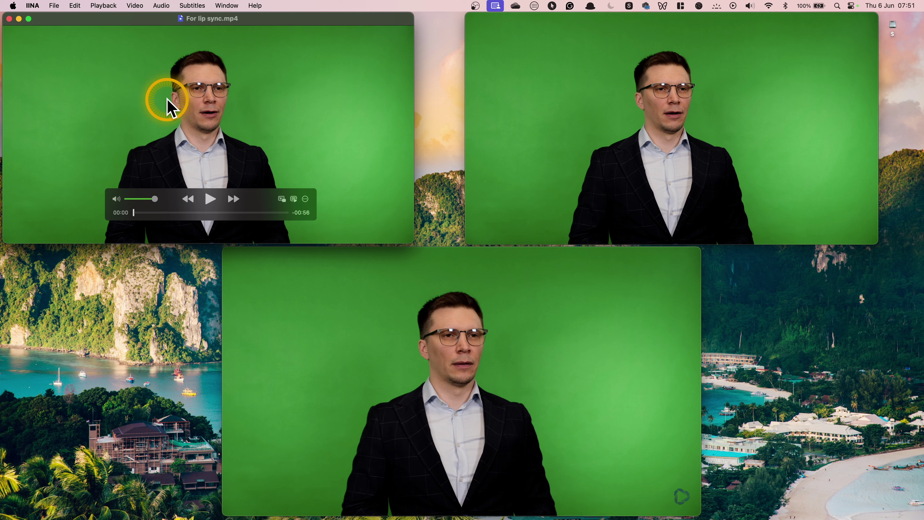
{"action": "key", "text": "space"}
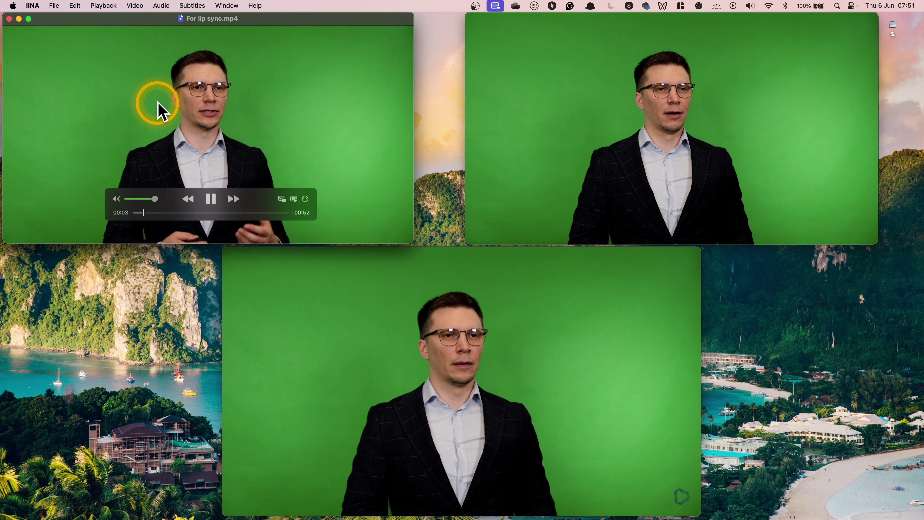
{"action": "mouse_move", "coordinate": [131, 114]}
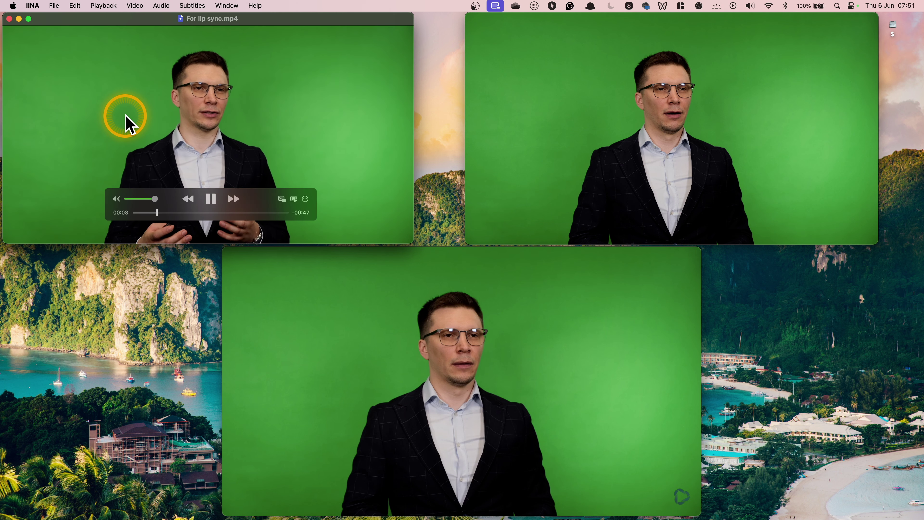
{"action": "key", "text": "space"}
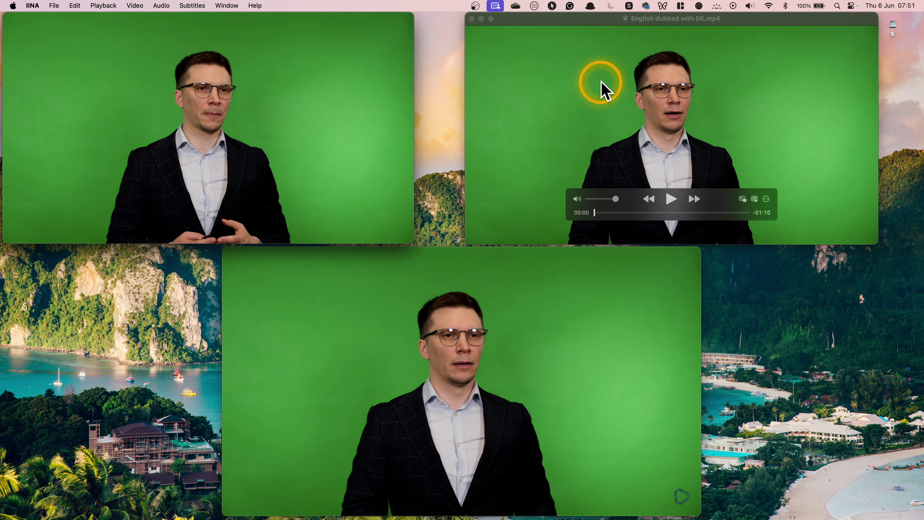
Step: Play the English dubbed with DE video up to about 00:09
{"action": "left_click", "coordinate": [603, 90]}
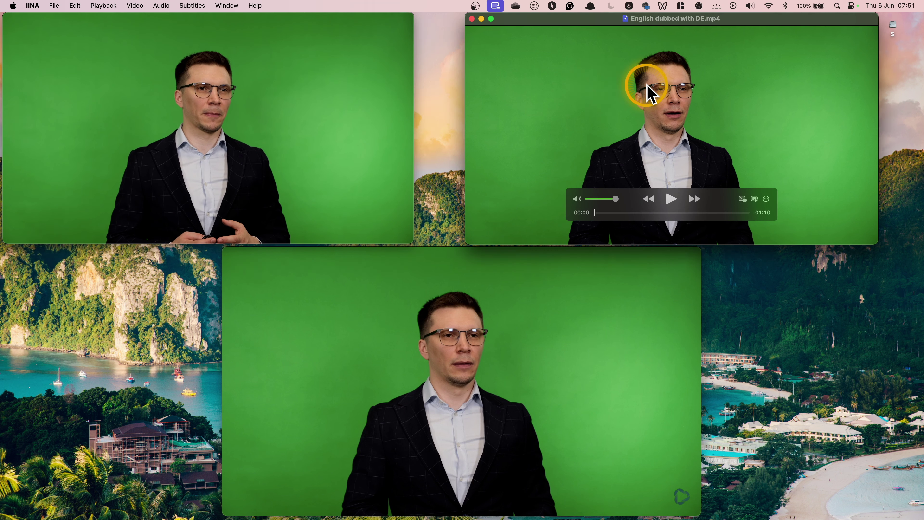
{"action": "key", "text": "space"}
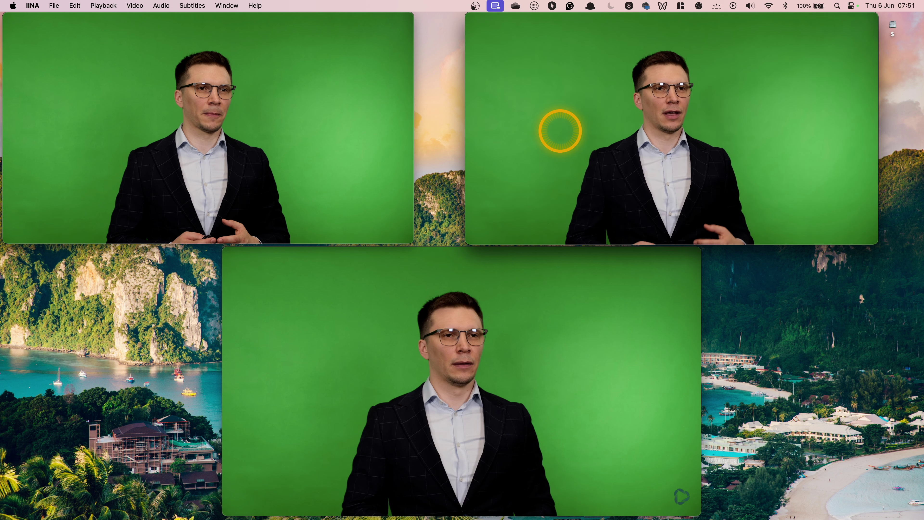
{"action": "mouse_move", "coordinate": [551, 139]}
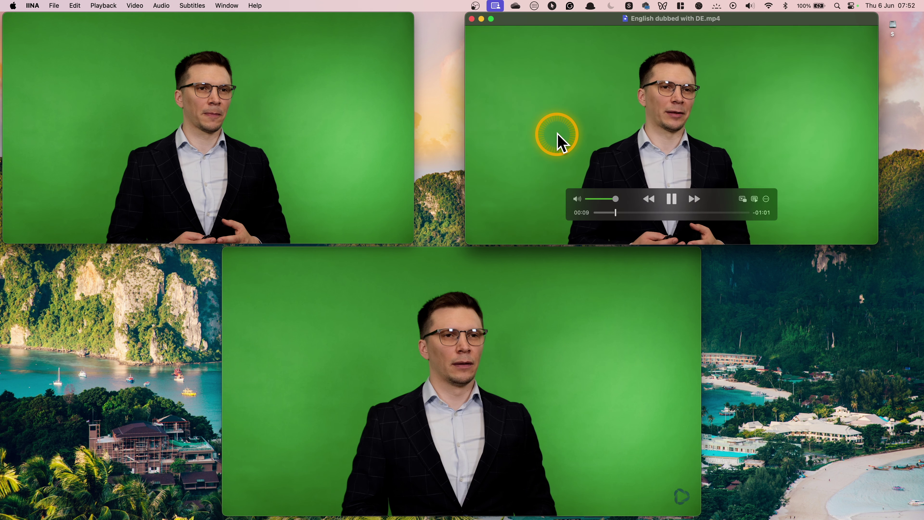
Step: Pause English dubbed with DE and play the HeyGen DE video to 00:09
{"action": "left_click", "coordinate": [561, 141]}
{"action": "mouse_move", "coordinate": [403, 306]}
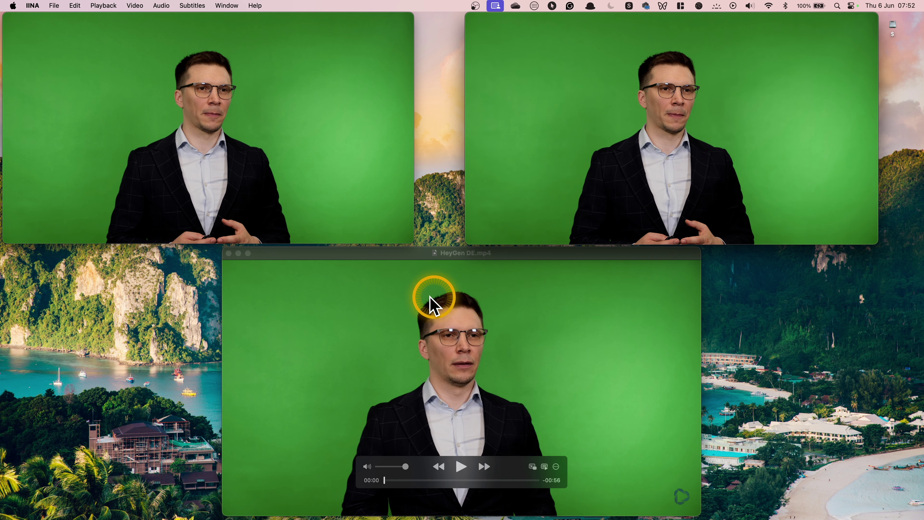
{"action": "left_click", "coordinate": [437, 252]}
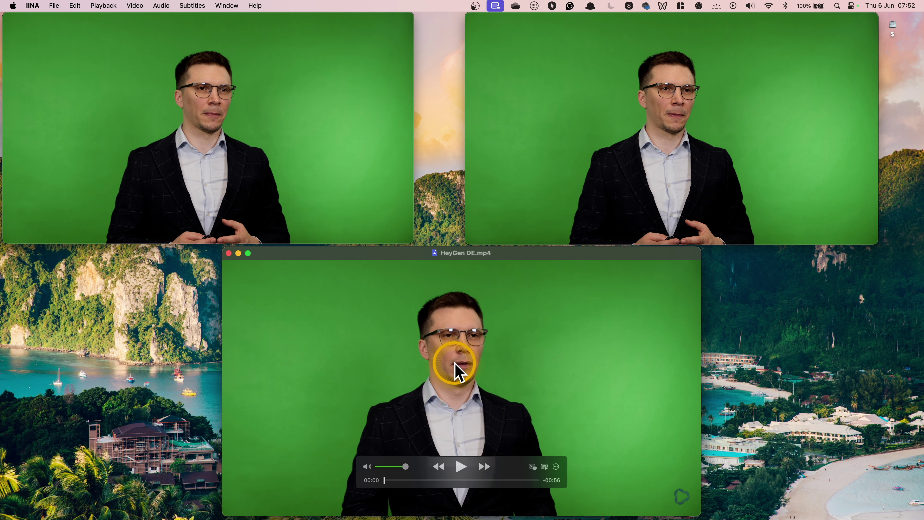
{"action": "left_click", "coordinate": [462, 467]}
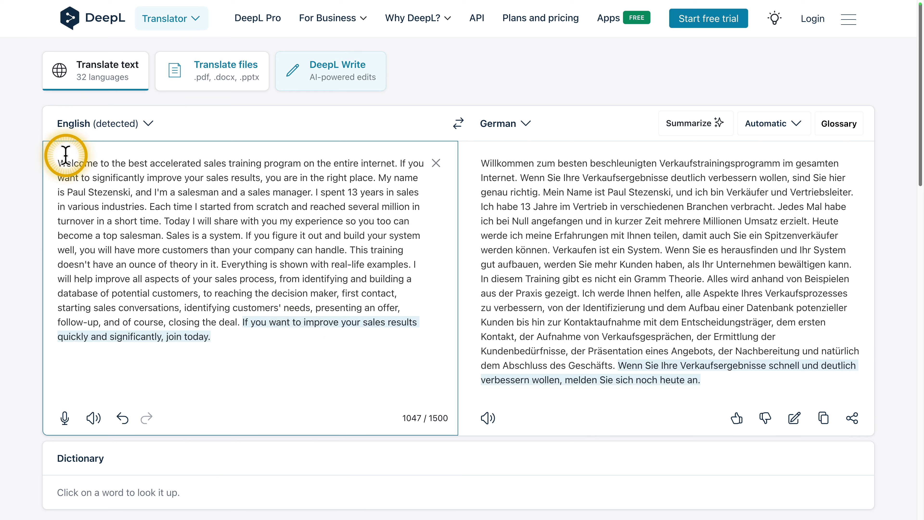
Step: Measure the whole English source in DeepL with Word Counter Plus (1047 characters)
{"action": "left_click_drag", "start_coordinate": [65, 160], "coordinate": [253, 344]}
{"action": "left_click", "coordinate": [242, 337]}
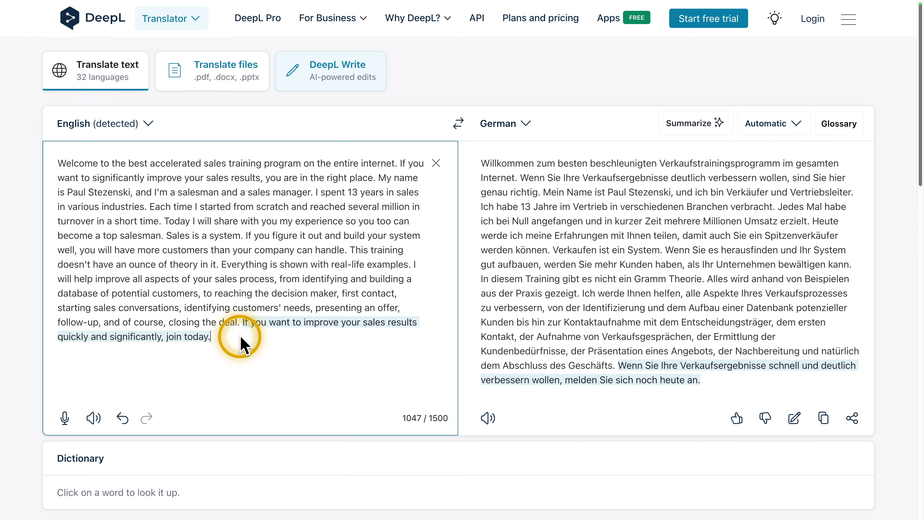
{"action": "left_click", "coordinate": [75, 164]}
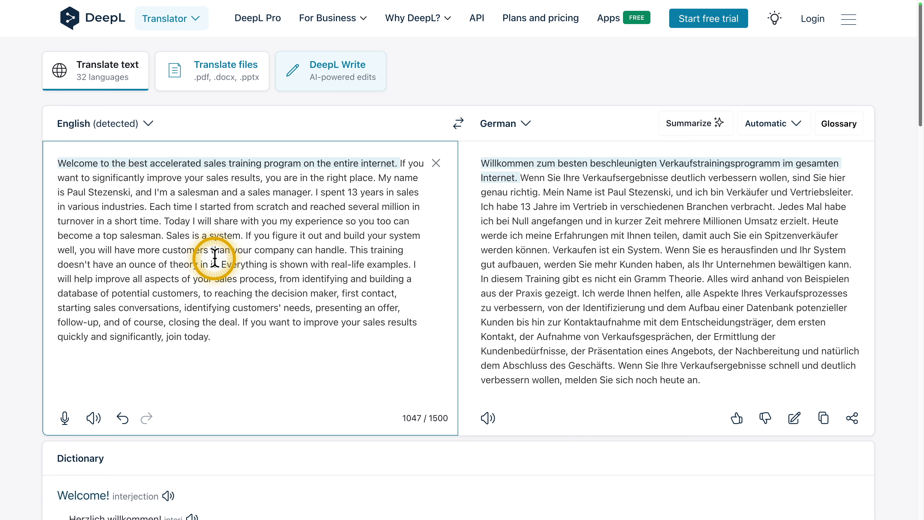
{"action": "left_click", "coordinate": [305, 345]}
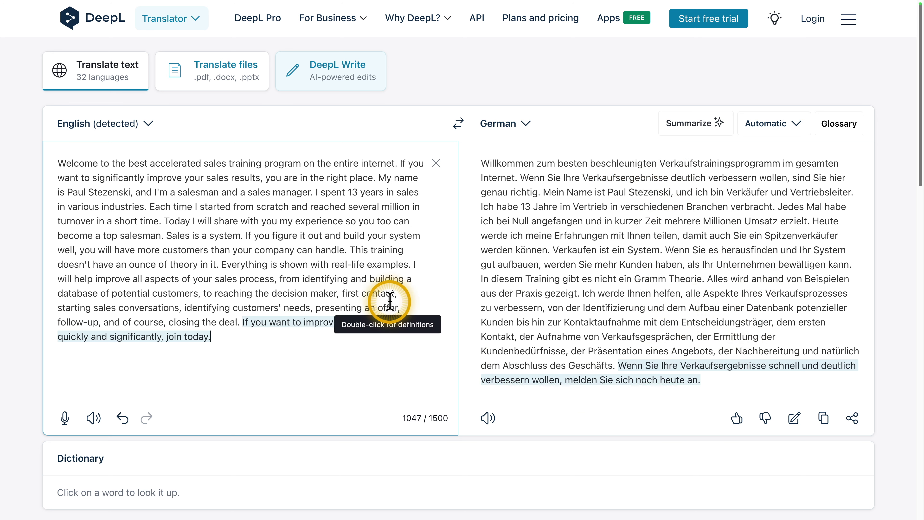
{"action": "key", "text": "ctrl+a"}
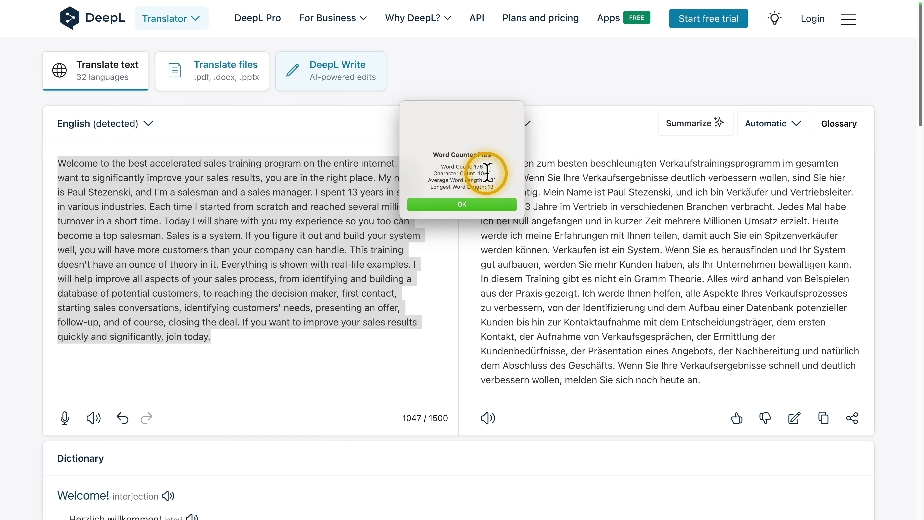
{"action": "left_click", "coordinate": [470, 201]}
Step: Count the German translation's words (177), then select the entire translation
{"action": "triple_click", "coordinate": [674, 265]}
{"action": "right_click", "coordinate": [674, 265]}
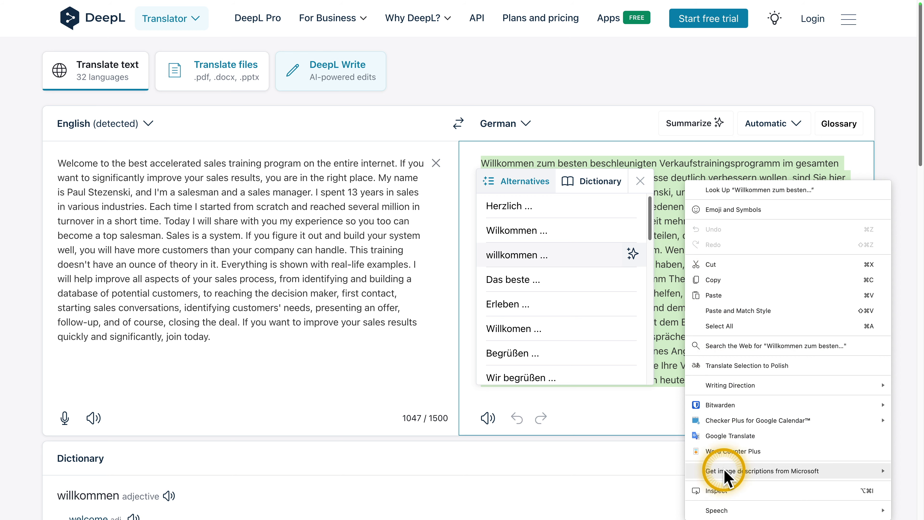
{"action": "left_click", "coordinate": [715, 457]}
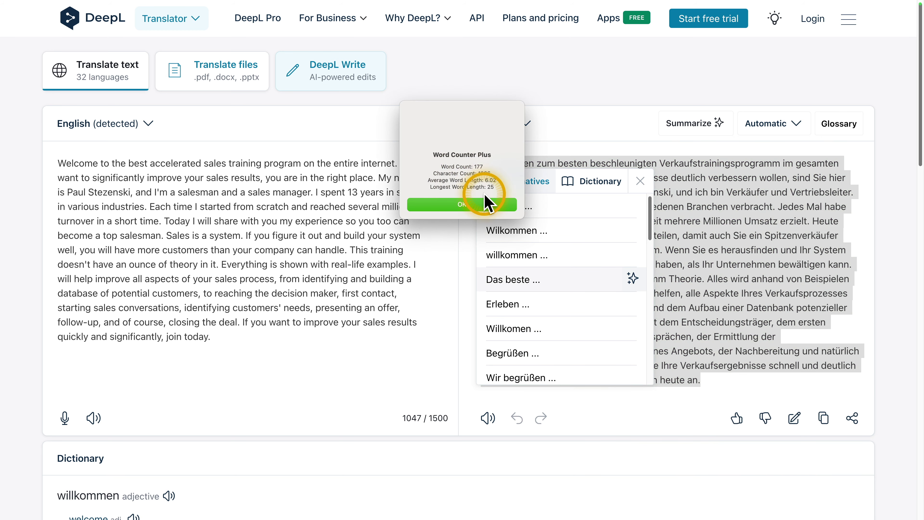
{"action": "left_click", "coordinate": [473, 204]}
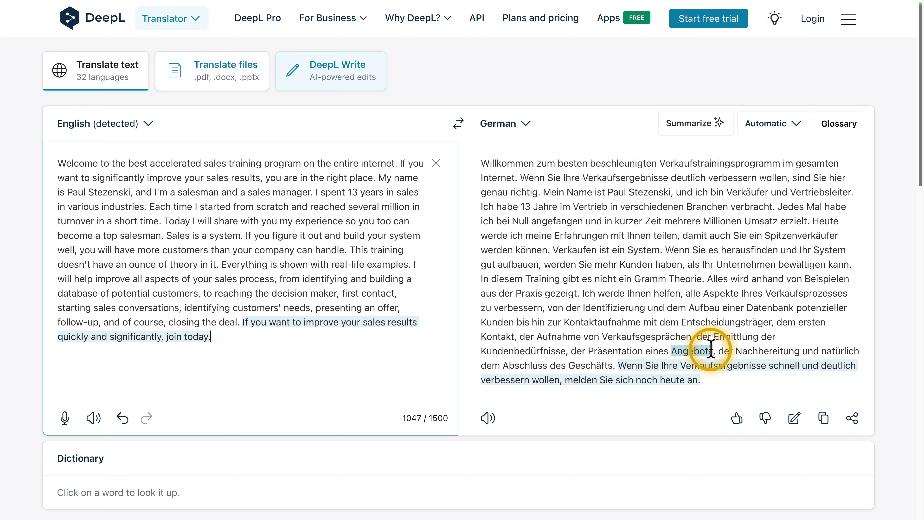
{"action": "left_click", "coordinate": [725, 382]}
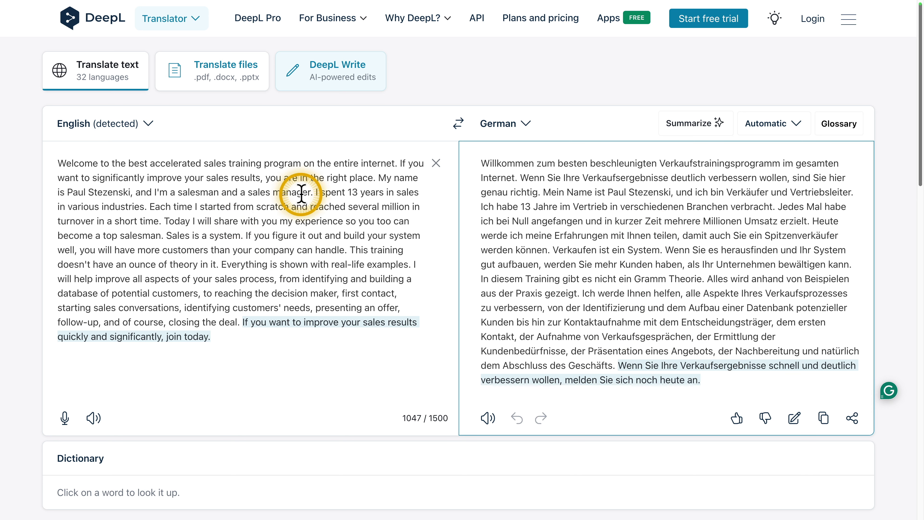
{"action": "left_click_drag", "start_coordinate": [703, 382], "coordinate": [446, 164]}
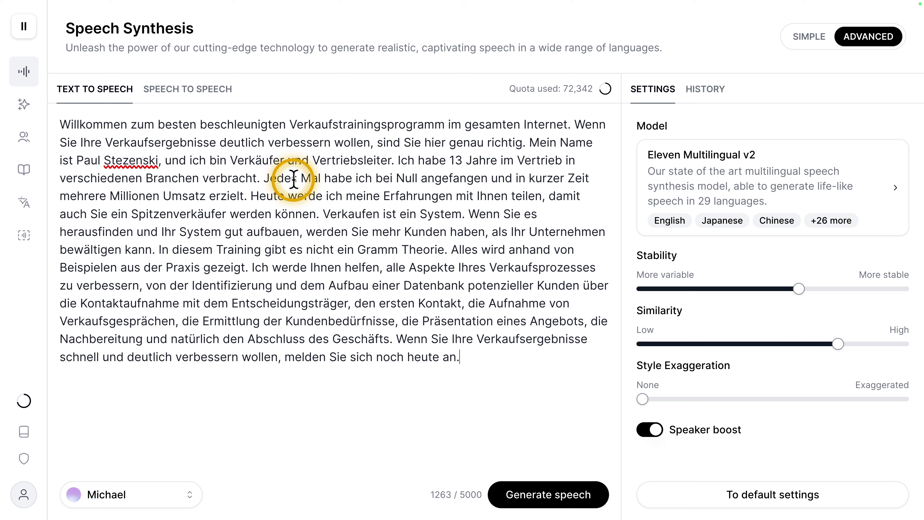
Step: Select and deselect the 1263-character German sales script in the text-to-speech box
{"action": "left_click", "coordinate": [477, 361]}
{"action": "left_click_drag", "start_coordinate": [477, 360], "coordinate": [67, 123]}
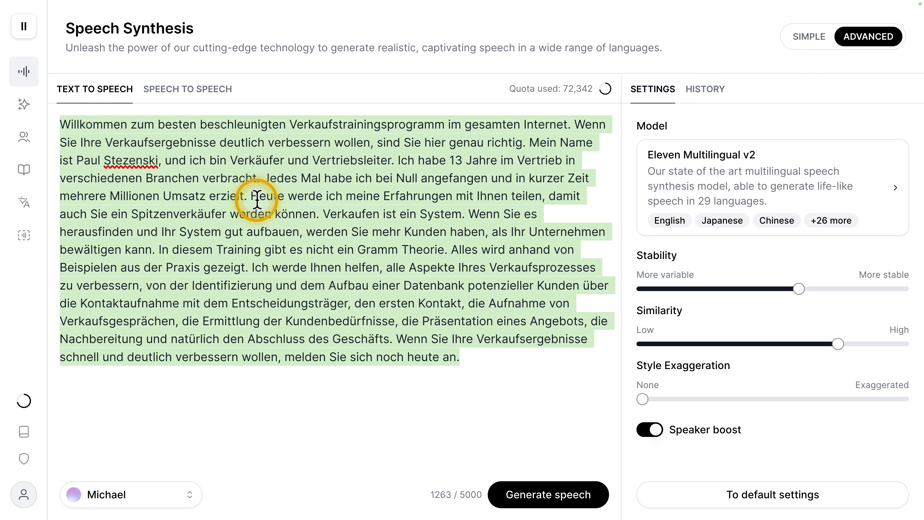
{"action": "left_click", "coordinate": [249, 175]}
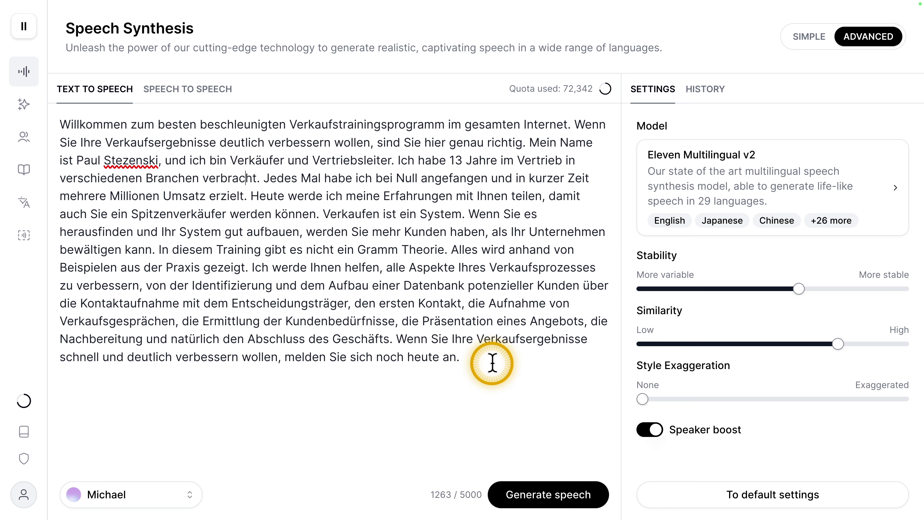
{"action": "left_click_drag", "start_coordinate": [493, 361], "coordinate": [72, 129]}
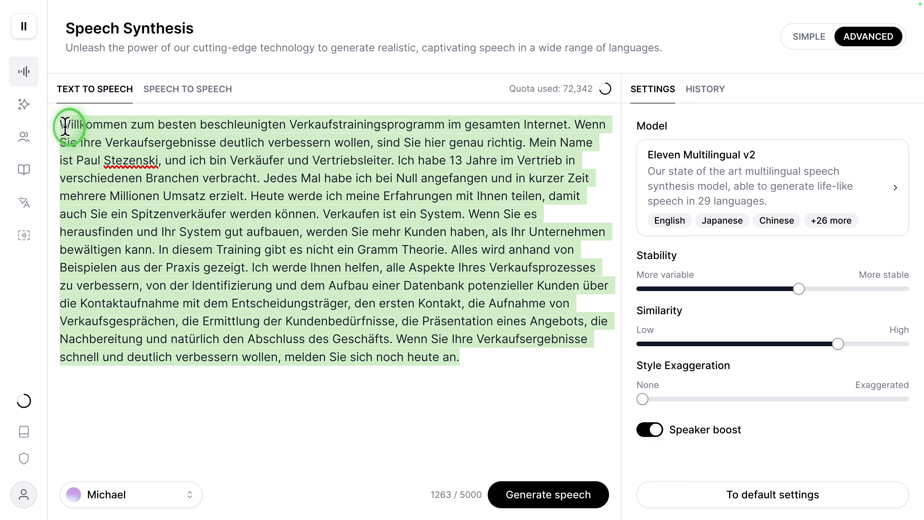
{"action": "left_click", "coordinate": [478, 354]}
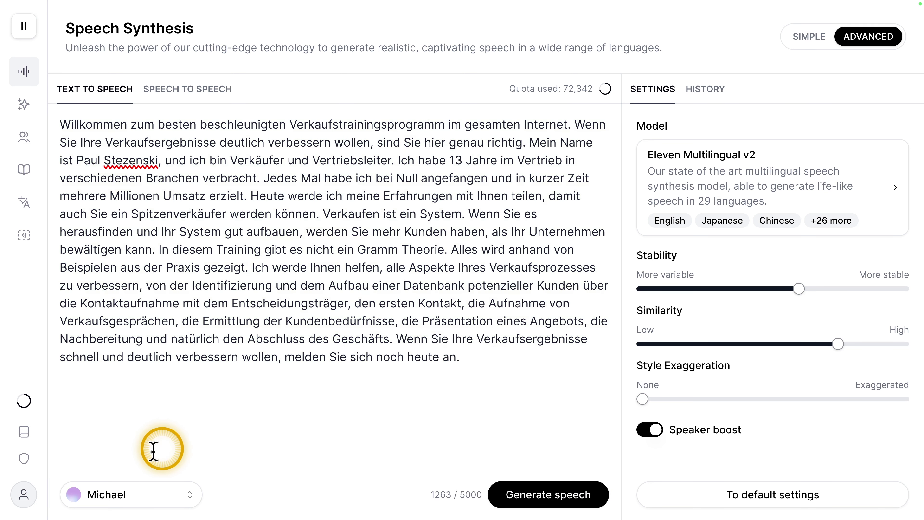
Step: Keep Michael as the voice on Eleven Multilingual v2 and generate the German speech
{"action": "left_click", "coordinate": [113, 494]}
{"action": "scroll", "coordinate": [171, 313], "scroll_direction": "down", "scroll_amount": 5}
{"action": "scroll", "coordinate": [175, 300], "scroll_direction": "down", "scroll_amount": 10}
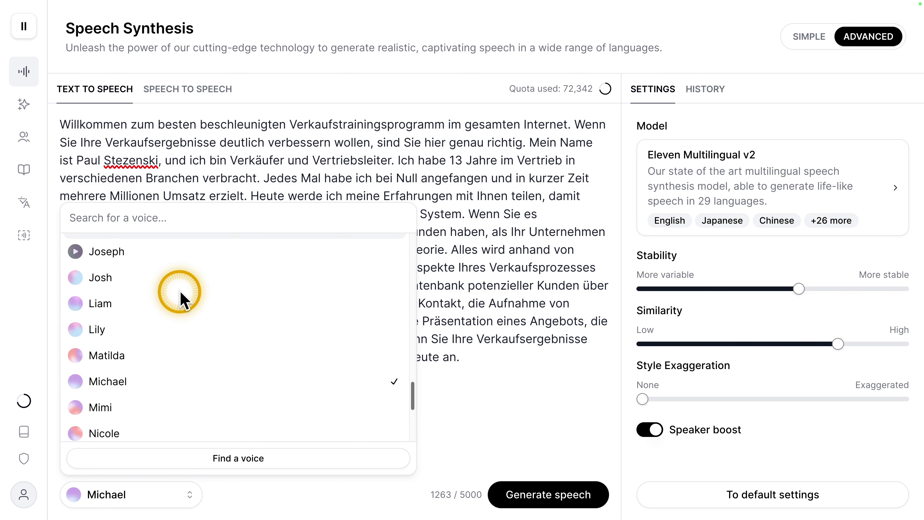
{"action": "scroll", "coordinate": [180, 294], "scroll_direction": "down", "scroll_amount": 4}
{"action": "scroll", "coordinate": [170, 358], "scroll_direction": "up", "scroll_amount": 20}
{"action": "left_click", "coordinate": [303, 160]}
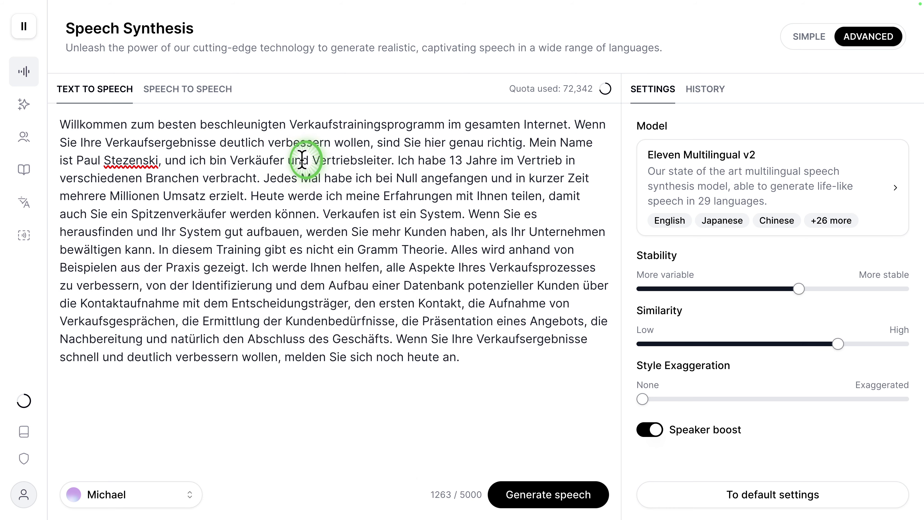
{"action": "left_click", "coordinate": [601, 500]}
{"action": "left_click", "coordinate": [352, 242]}
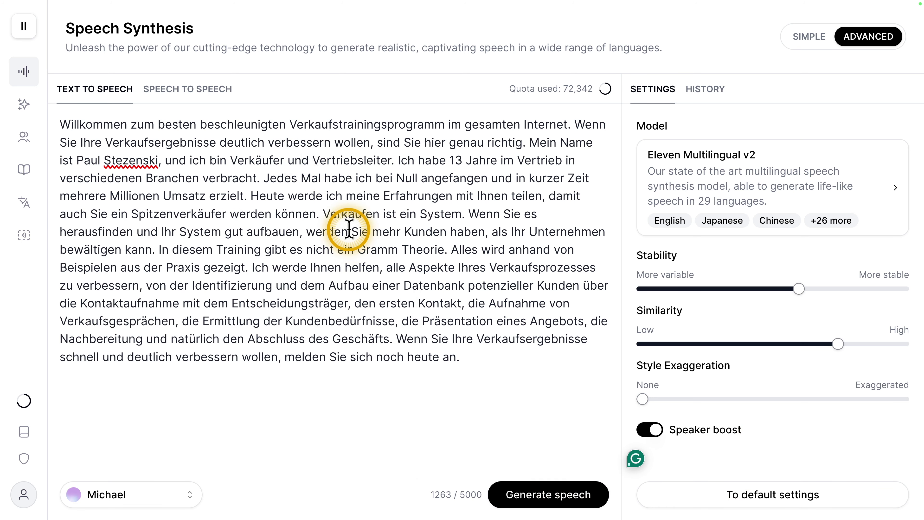
Step: Glance at the IINA dubbed-video desktop, then return to full-screen ElevenLabs
{"action": "key", "text": "ctrl+Left"}
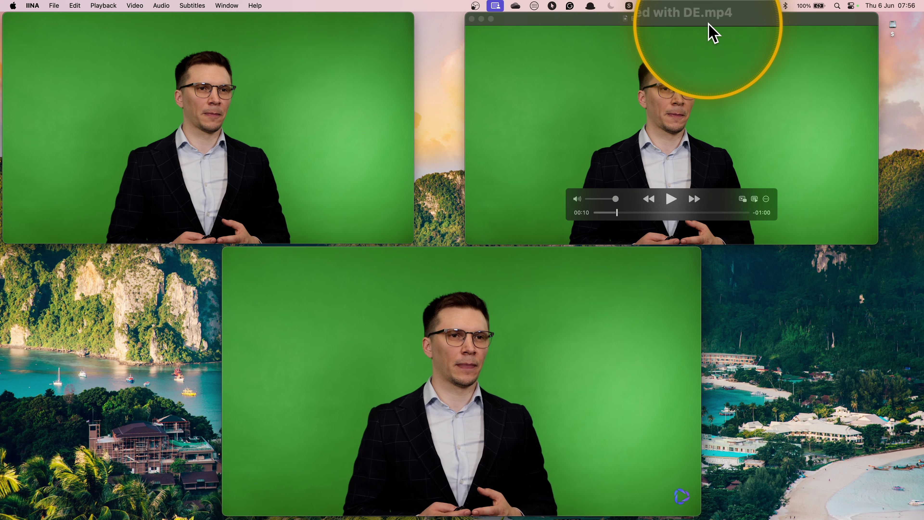
{"action": "key", "text": "ctrl+Right"}
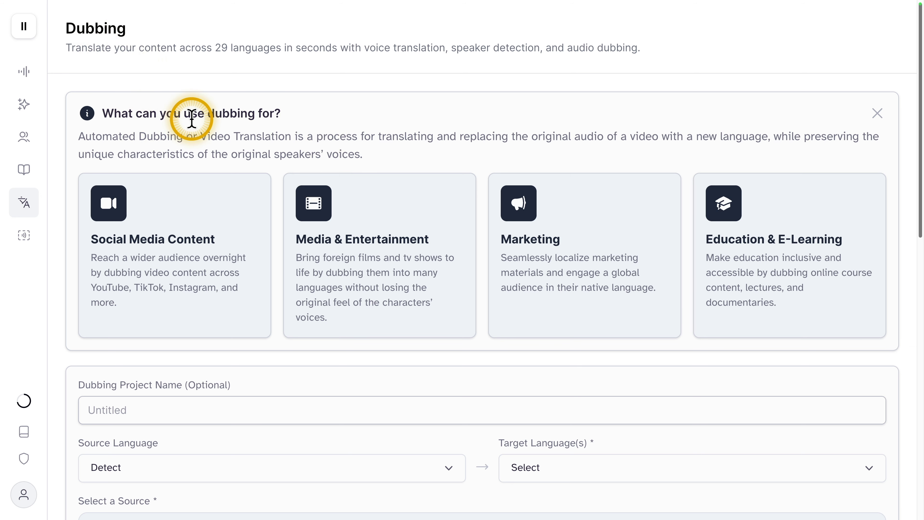
{"action": "scroll", "coordinate": [213, 149], "scroll_direction": "down", "scroll_amount": 6}
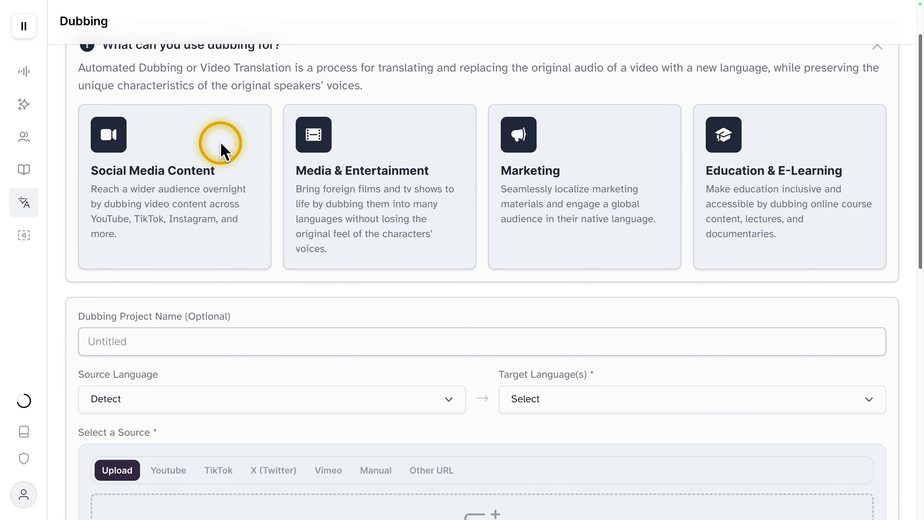
{"action": "scroll", "coordinate": [309, 182], "scroll_direction": "down", "scroll_amount": 7}
{"action": "scroll", "coordinate": [309, 184], "scroll_direction": "up", "scroll_amount": 13}
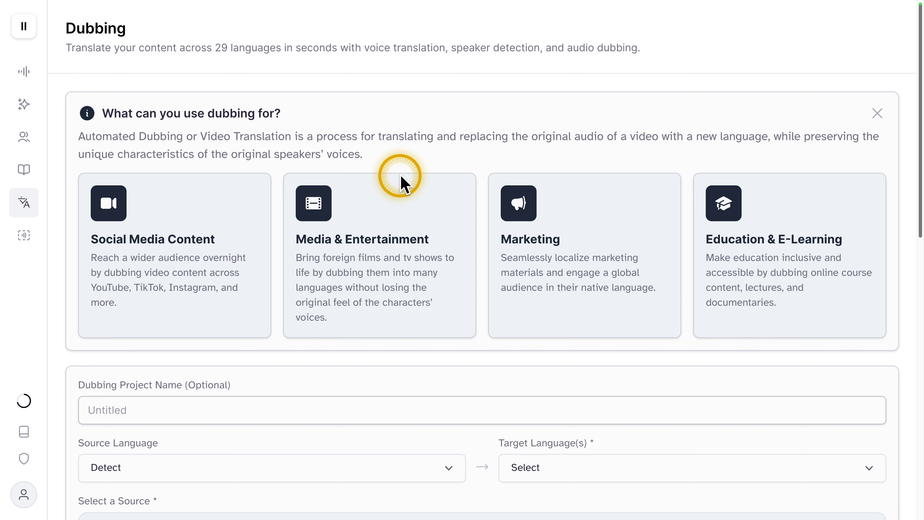
{"action": "scroll", "coordinate": [402, 175], "scroll_direction": "down", "scroll_amount": 5}
{"action": "scroll", "coordinate": [403, 169], "scroll_direction": "up", "scroll_amount": 5}
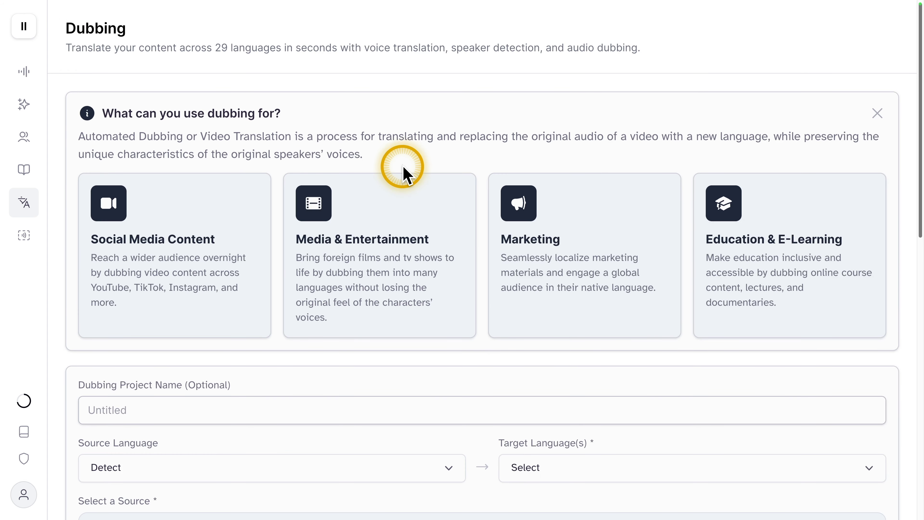
{"action": "scroll", "coordinate": [309, 154], "scroll_direction": "down", "scroll_amount": 6}
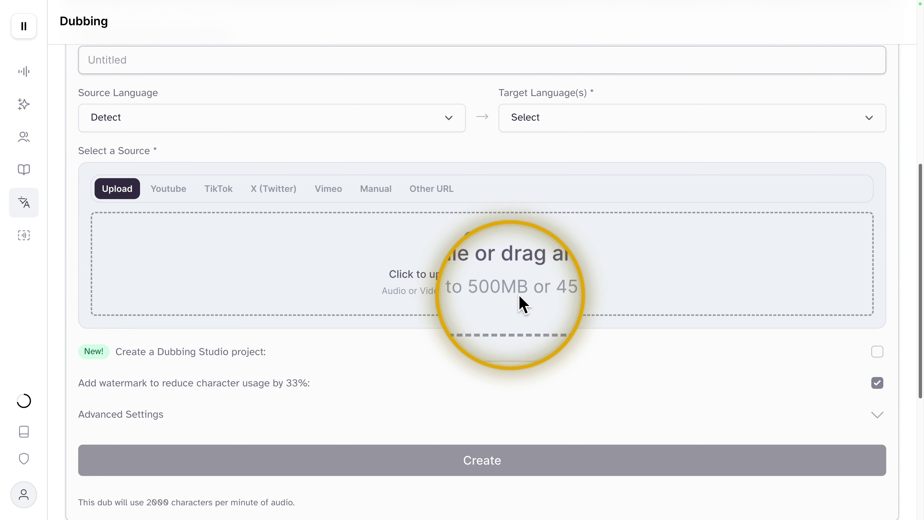
{"action": "left_click", "coordinate": [509, 270]}
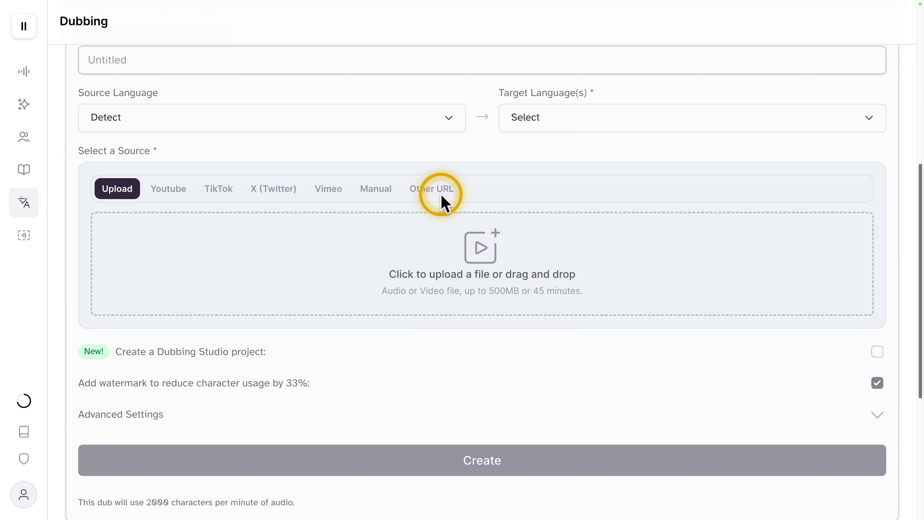
{"action": "scroll", "coordinate": [430, 193], "scroll_direction": "down", "scroll_amount": 4}
{"action": "scroll", "coordinate": [430, 196], "scroll_direction": "down", "scroll_amount": 1}
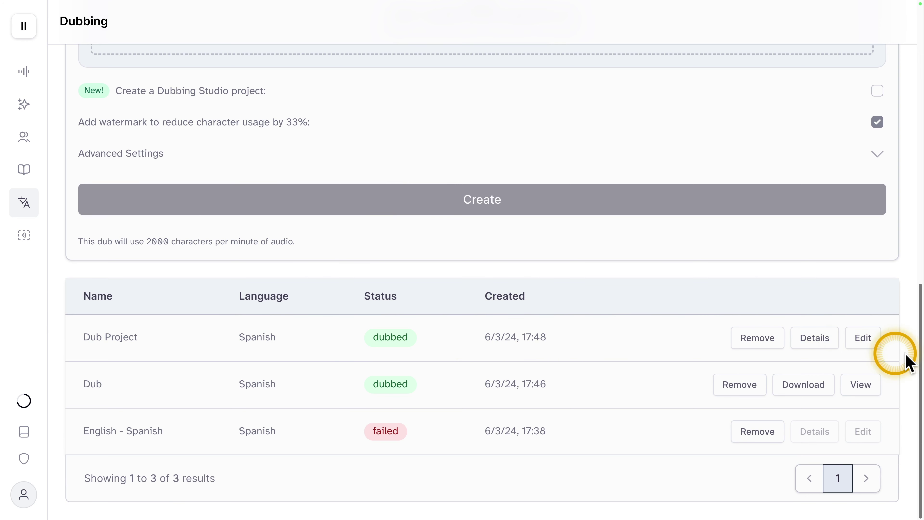
Step: Open the Dub Project in Dubbing Studio and review its English-Spanish segments, playing 0:07 to 0:15
{"action": "left_click", "coordinate": [868, 339]}
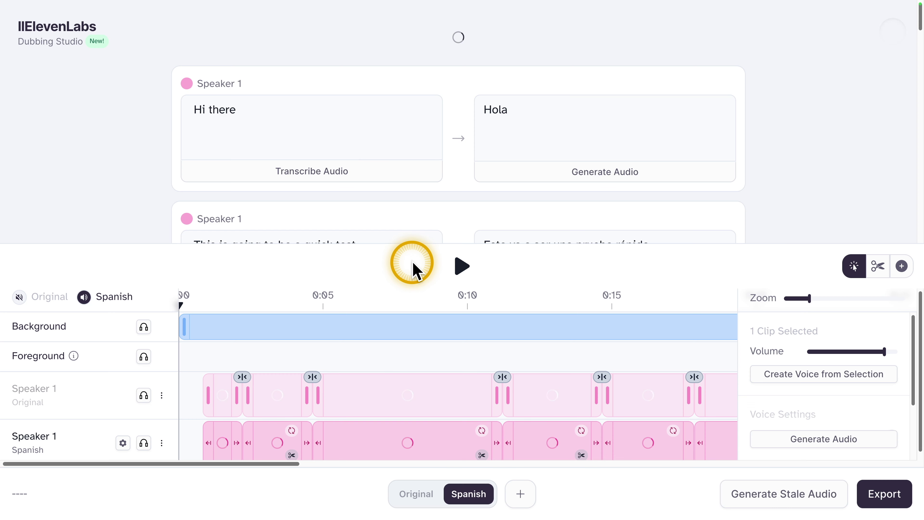
{"action": "scroll", "coordinate": [432, 133], "scroll_direction": "down", "scroll_amount": 2}
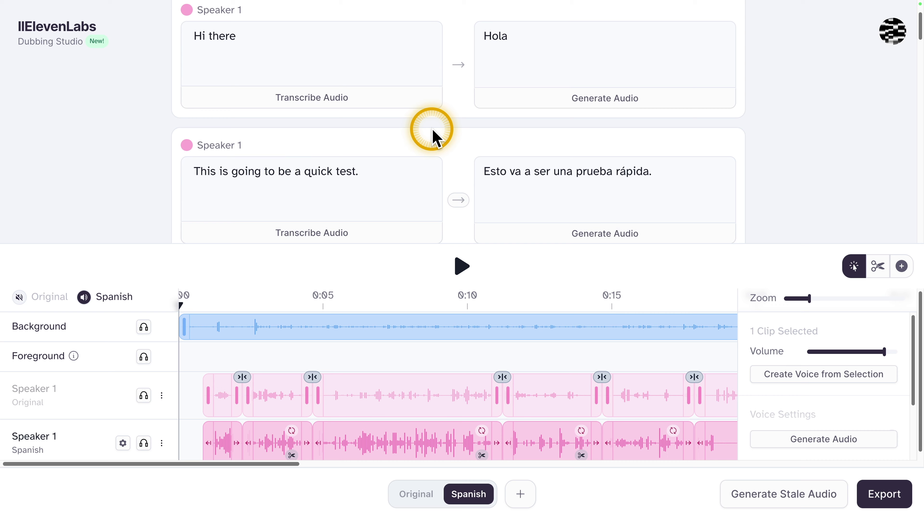
{"action": "scroll", "coordinate": [432, 133], "scroll_direction": "down", "scroll_amount": 8}
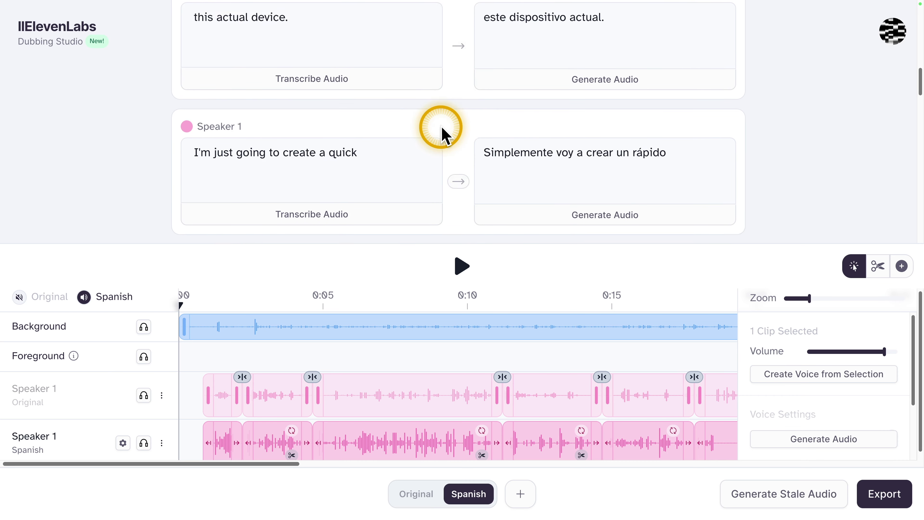
{"action": "left_click", "coordinate": [561, 148]}
{"action": "left_click", "coordinate": [330, 144]}
{"action": "left_click", "coordinate": [506, 139]}
{"action": "left_click_drag", "start_coordinate": [325, 456], "coordinate": [347, 467]}
{"action": "left_click", "coordinate": [258, 138]}
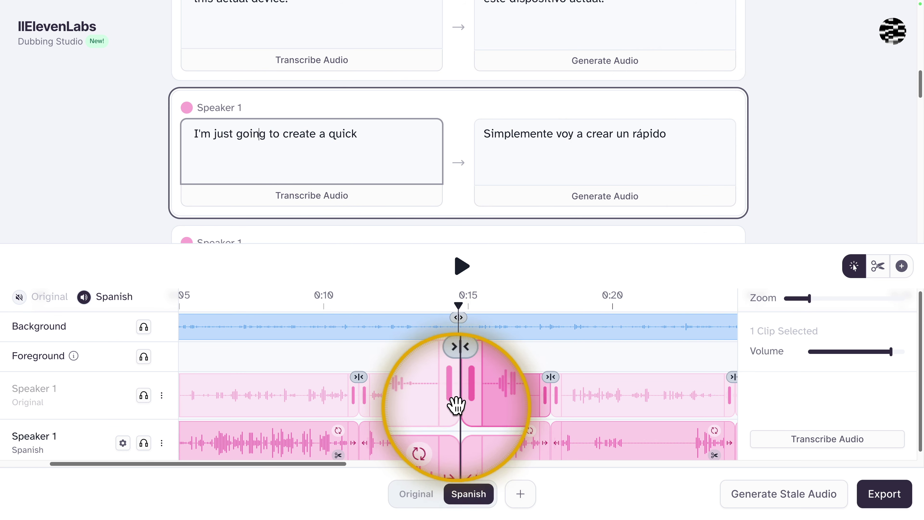
{"action": "left_click_drag", "start_coordinate": [458, 303], "coordinate": [231, 347]}
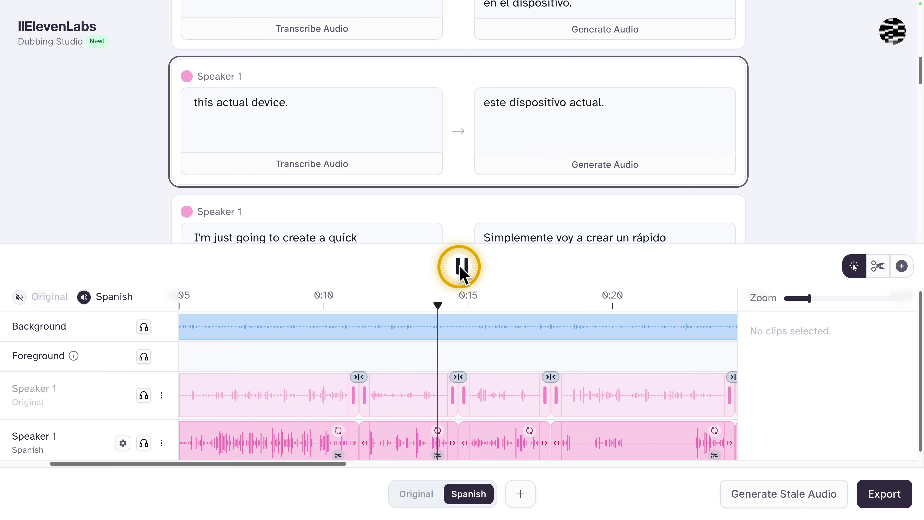
{"action": "left_click", "coordinate": [462, 268]}
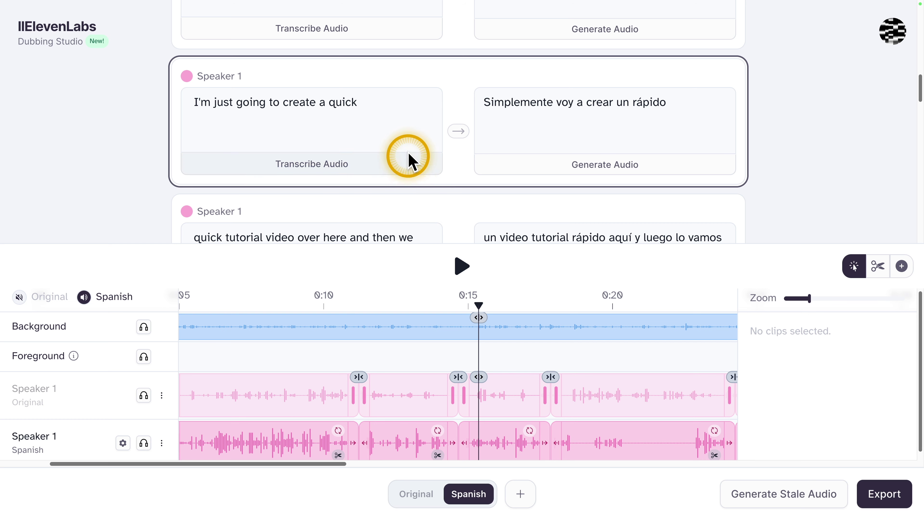
{"action": "scroll", "coordinate": [408, 153], "scroll_direction": "down", "scroll_amount": 5}
{"action": "left_click", "coordinate": [359, 150]}
{"action": "left_click", "coordinate": [549, 152]}
{"action": "left_click", "coordinate": [332, 151]}
{"action": "scroll", "coordinate": [397, 174], "scroll_direction": "down", "scroll_amount": 3}
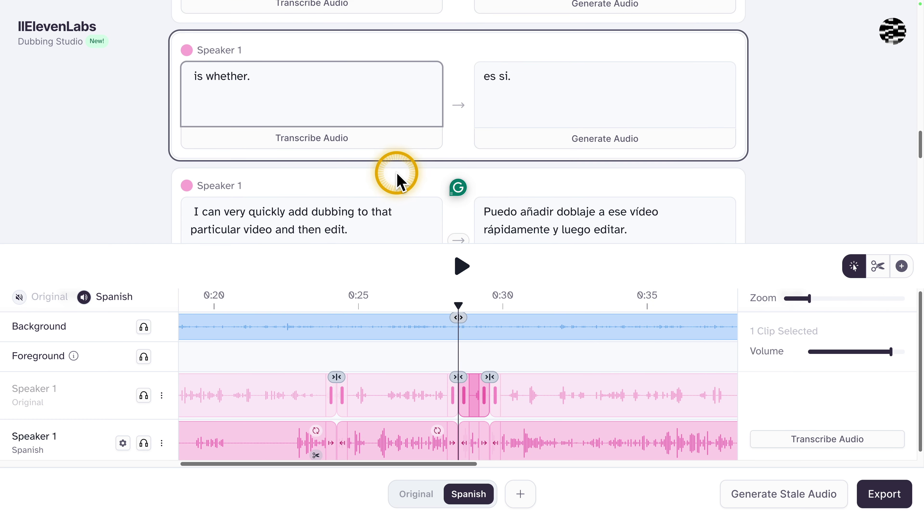
{"action": "left_click", "coordinate": [379, 159]}
{"action": "left_click", "coordinate": [636, 138]}
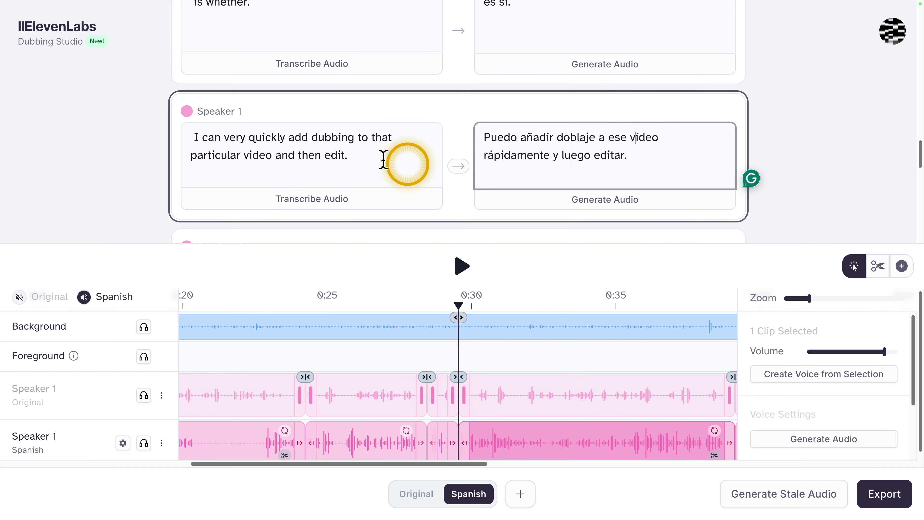
{"action": "scroll", "coordinate": [362, 157], "scroll_direction": "down", "scroll_amount": 2}
{"action": "scroll", "coordinate": [359, 157], "scroll_direction": "down", "scroll_amount": 3}
{"action": "left_click", "coordinate": [378, 76]}
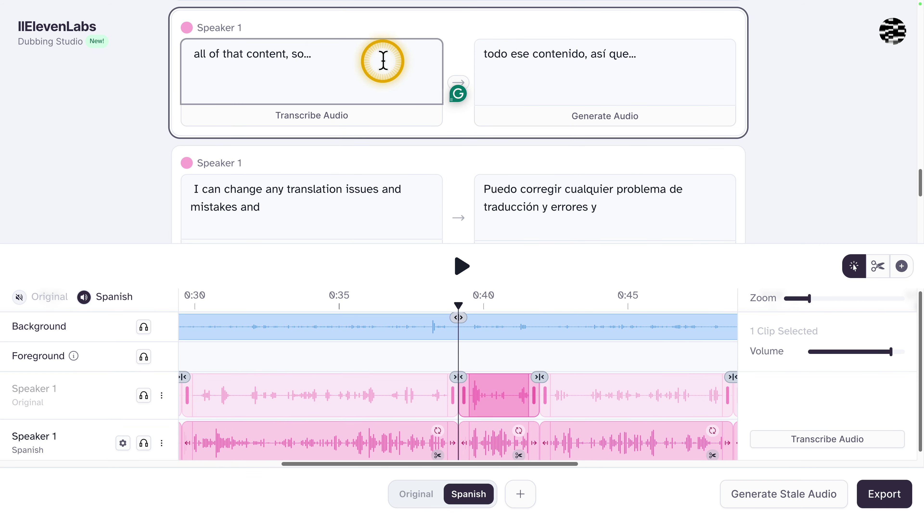
{"action": "left_click", "coordinate": [668, 54]}
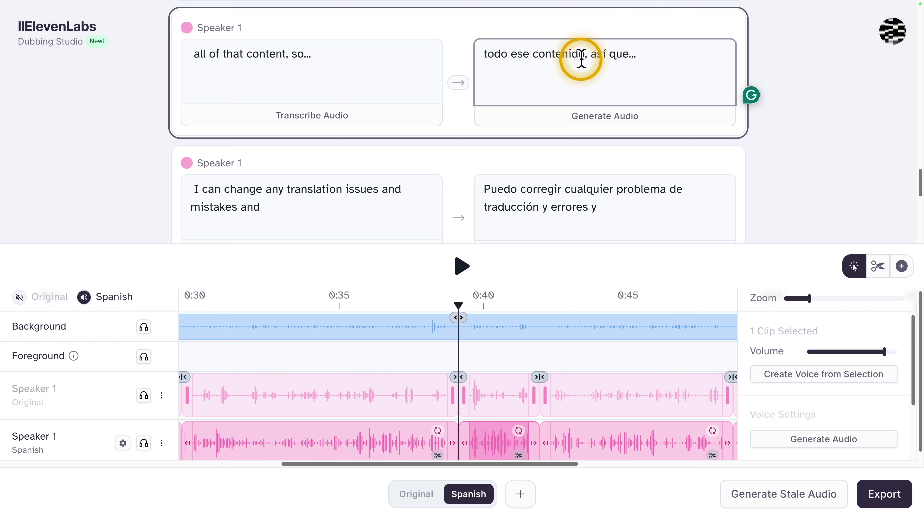
{"action": "left_click", "coordinate": [382, 204]}
{"action": "left_click", "coordinate": [584, 215]}
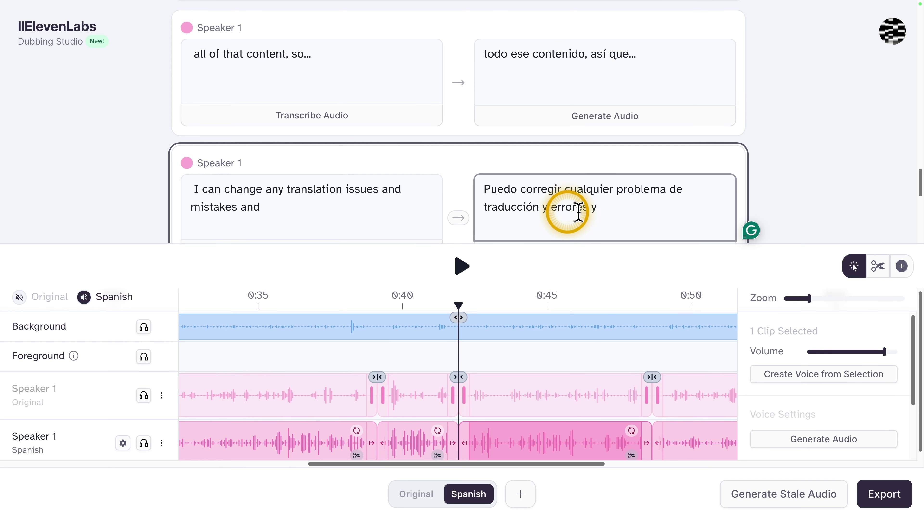
{"action": "left_click_drag", "start_coordinate": [609, 213], "coordinate": [496, 195]}
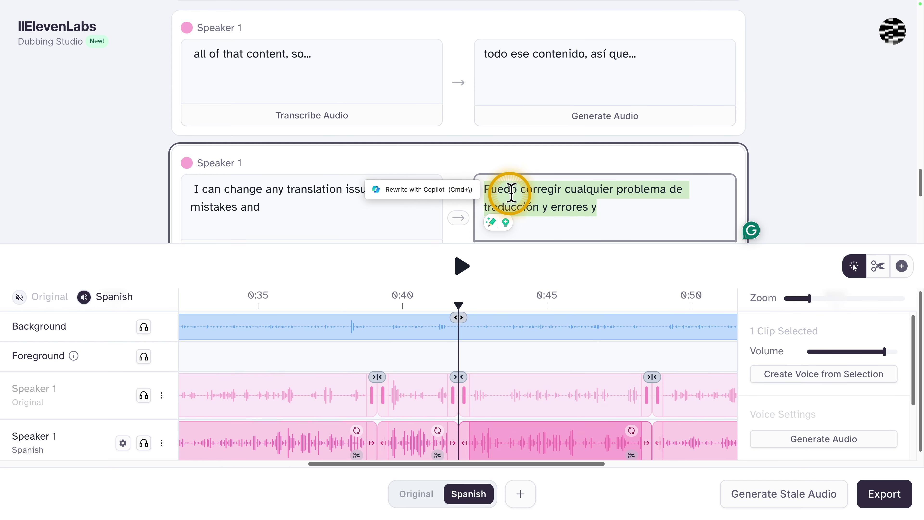
{"action": "left_click", "coordinate": [574, 191]}
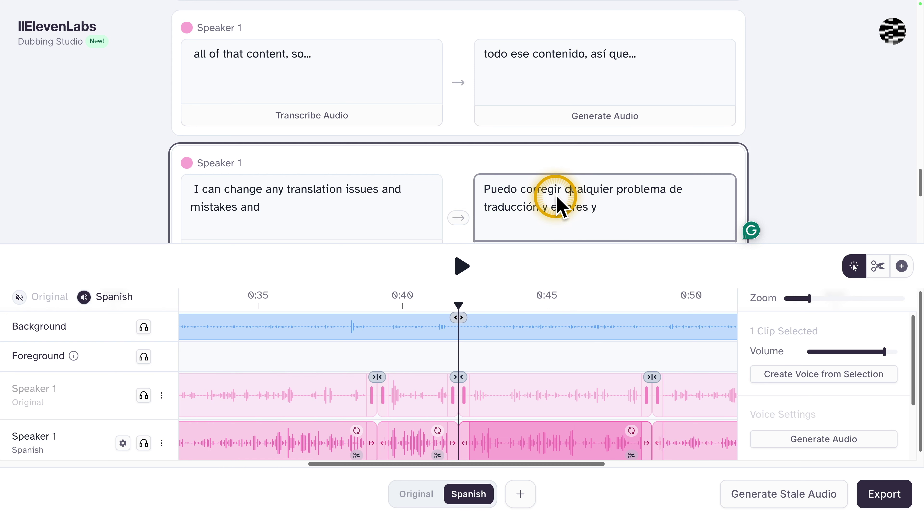
{"action": "left_click", "coordinate": [583, 198]}
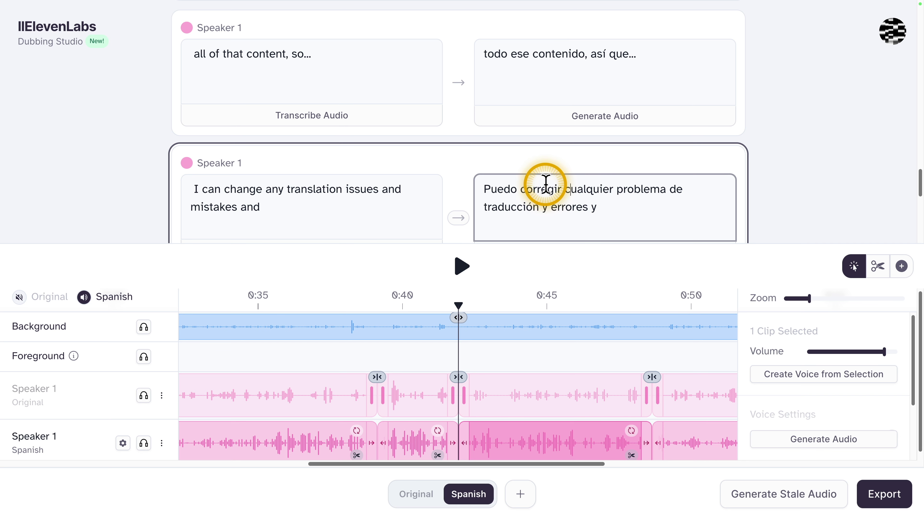
{"action": "scroll", "coordinate": [543, 180], "scroll_direction": "down", "scroll_amount": 5}
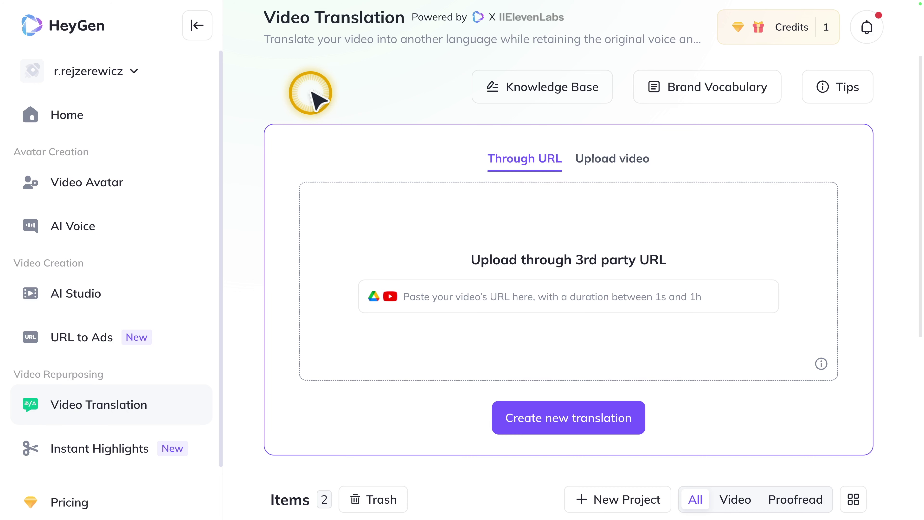
Step: Switch HeyGen's Video Translation source from URL to Upload video, then view the Items list
{"action": "scroll", "coordinate": [364, 109], "scroll_direction": "down", "scroll_amount": 5}
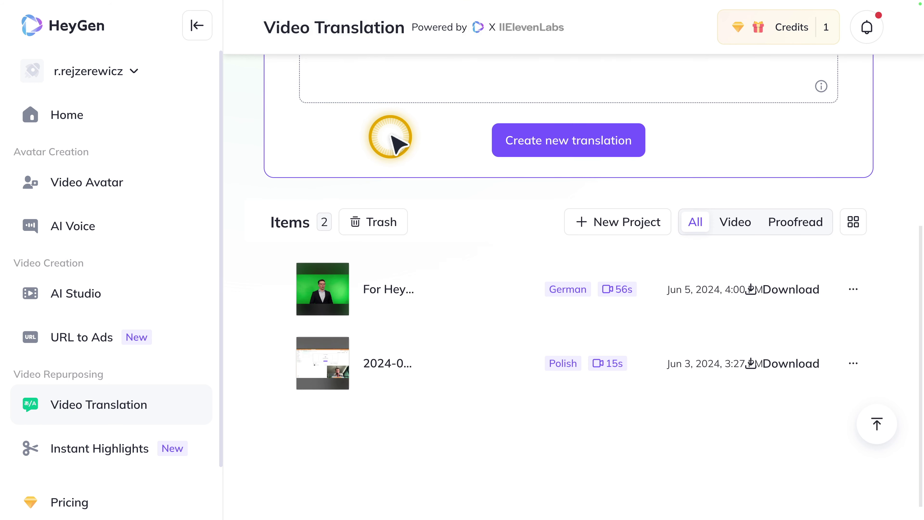
{"action": "scroll", "coordinate": [395, 142], "scroll_direction": "up", "scroll_amount": 5}
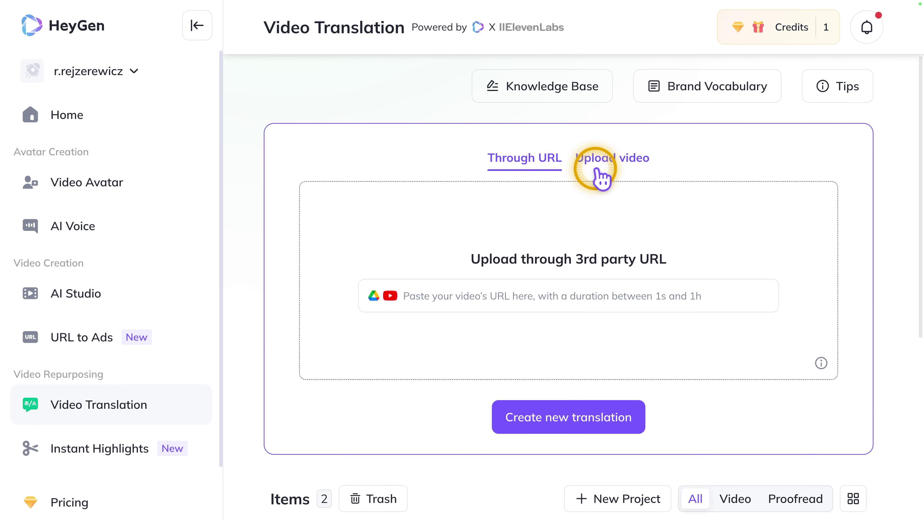
{"action": "left_click", "coordinate": [601, 163]}
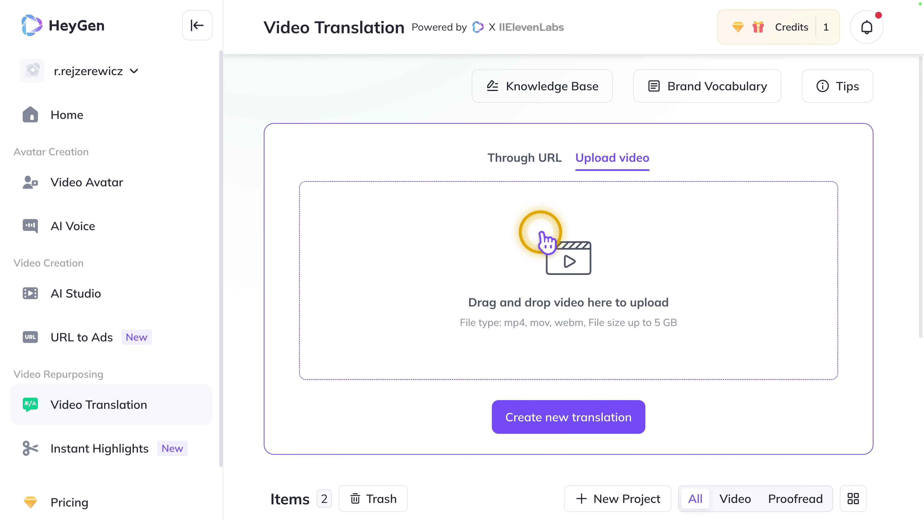
{"action": "scroll", "coordinate": [424, 206], "scroll_direction": "down", "scroll_amount": 3}
{"action": "scroll", "coordinate": [423, 181], "scroll_direction": "down", "scroll_amount": 2}
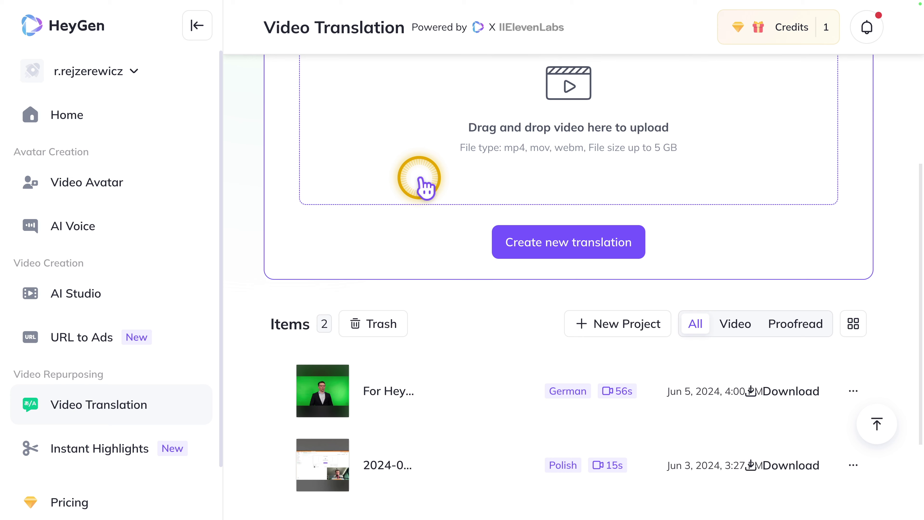
Step: Open the 56-second German translated video's detail page and pause it at 0:03
{"action": "left_click", "coordinate": [454, 404]}
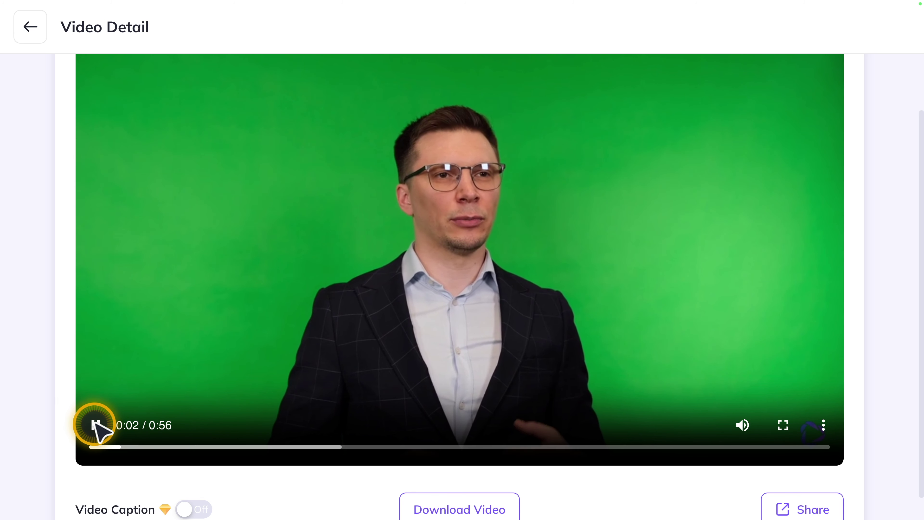
{"action": "left_click", "coordinate": [96, 425]}
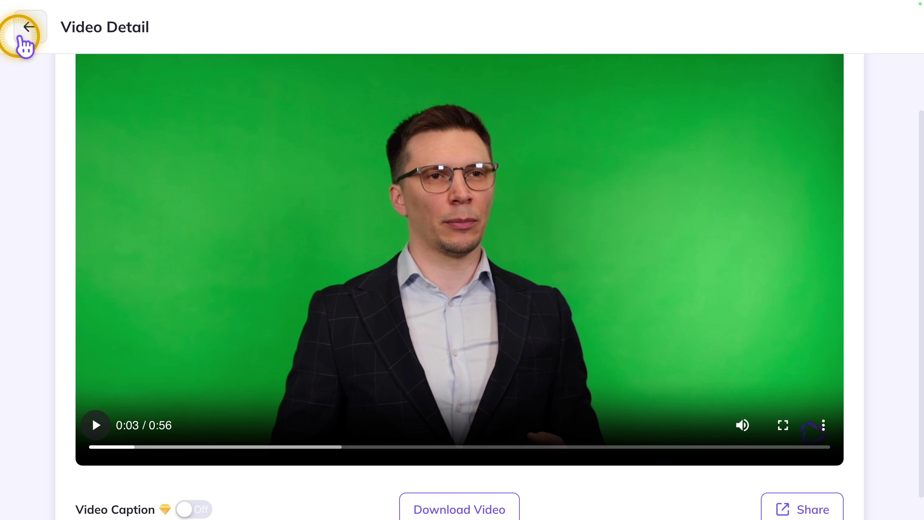
Step: Go back to Video Translation, review the German and Polish items, and choose Upload video
{"action": "left_click", "coordinate": [26, 30]}
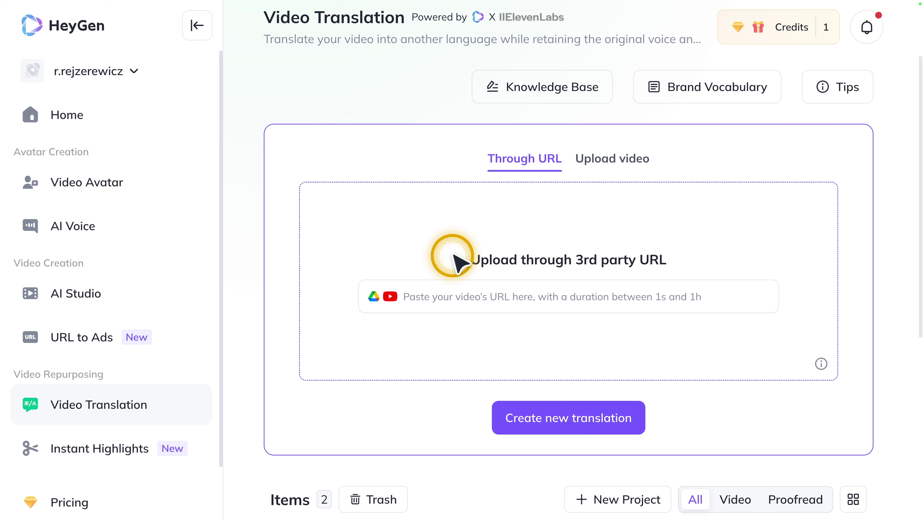
{"action": "scroll", "coordinate": [440, 202], "scroll_direction": "down", "scroll_amount": 5}
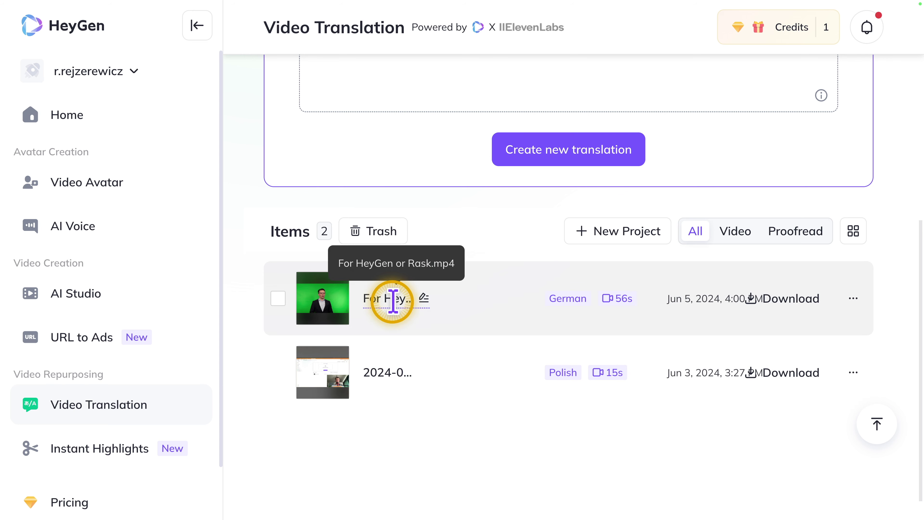
{"action": "scroll", "coordinate": [518, 254], "scroll_direction": "up", "scroll_amount": 5}
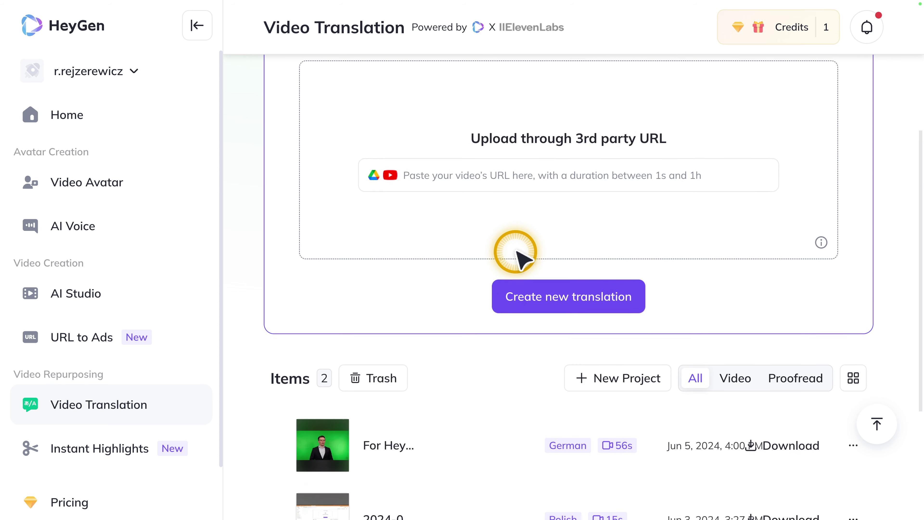
{"action": "scroll", "coordinate": [474, 299], "scroll_direction": "down", "scroll_amount": 3}
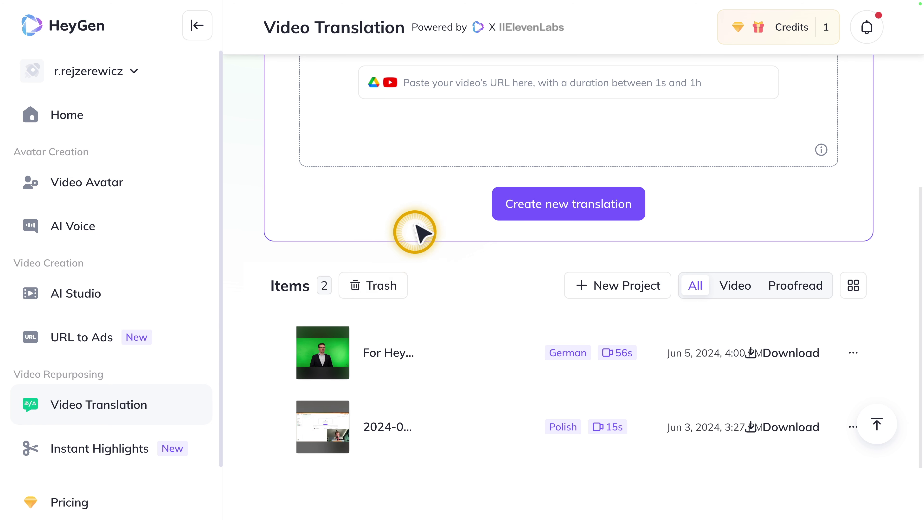
{"action": "scroll", "coordinate": [422, 211], "scroll_direction": "up", "scroll_amount": 5}
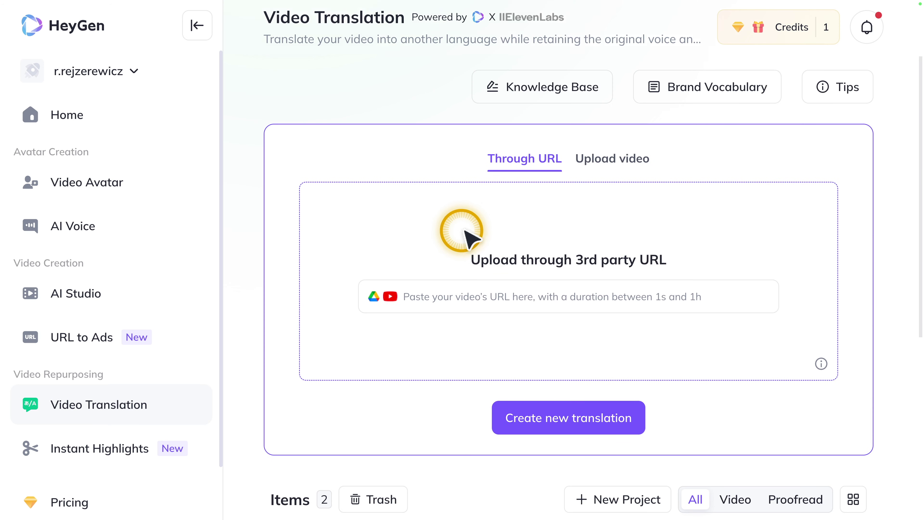
{"action": "left_click", "coordinate": [615, 171]}
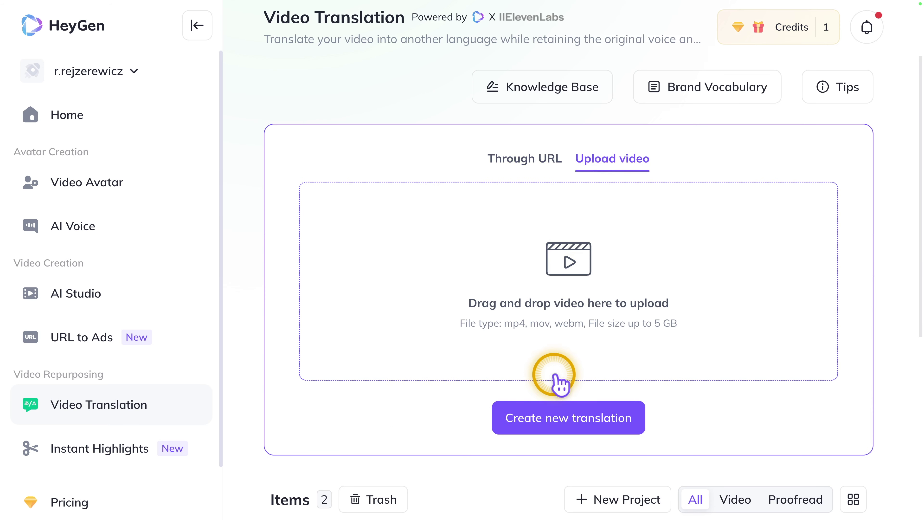
Step: Start a new translation and choose the Generate Proofread (Enterprise) option
{"action": "left_click", "coordinate": [571, 308]}
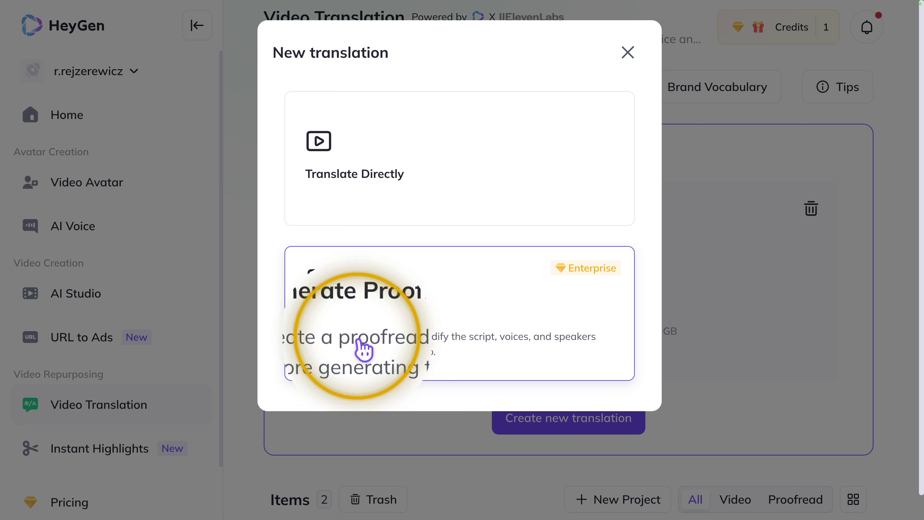
{"action": "left_click", "coordinate": [441, 283]}
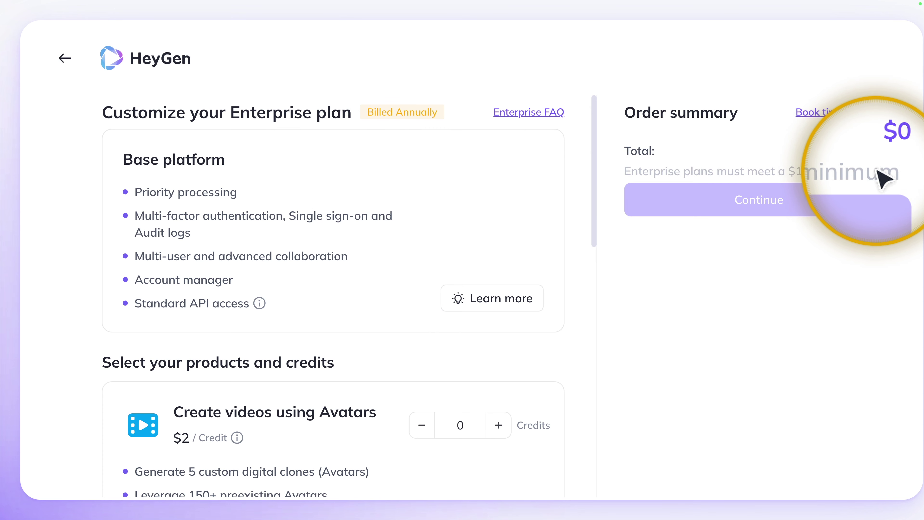
Step: Review HeyGen's Enterprise plan options, then return to the Free/Creator/Team/Enterprise pricing overview
{"action": "scroll", "coordinate": [136, 240], "scroll_direction": "down", "scroll_amount": 1}
{"action": "scroll", "coordinate": [137, 240], "scroll_direction": "down", "scroll_amount": 10}
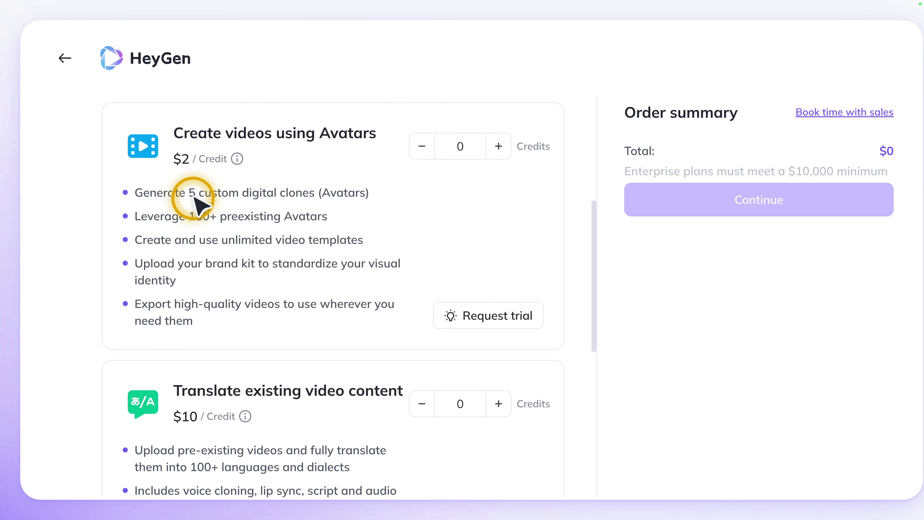
{"action": "scroll", "coordinate": [243, 197], "scroll_direction": "down", "scroll_amount": 2}
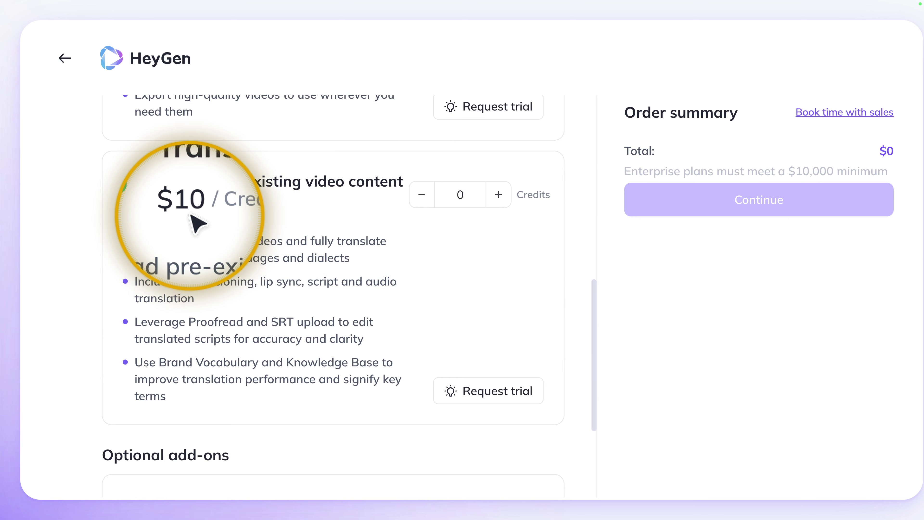
{"action": "mouse_move", "coordinate": [244, 208]}
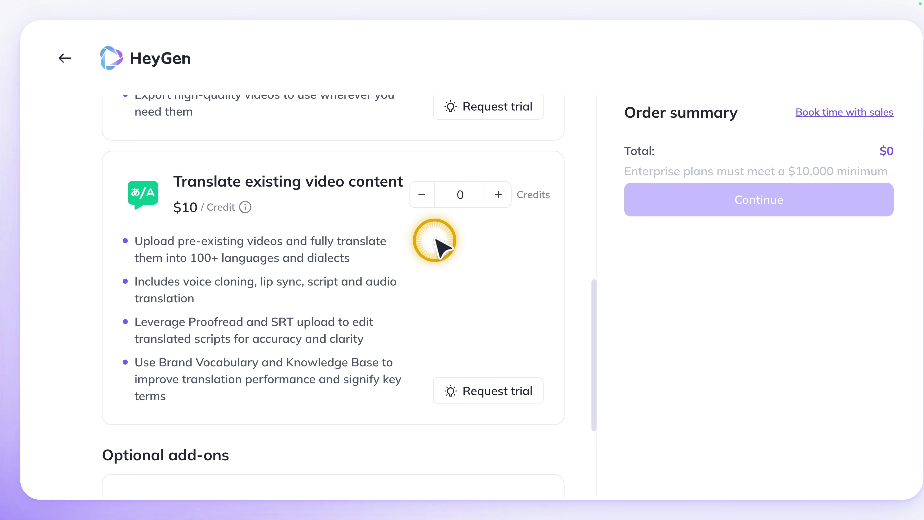
{"action": "scroll", "coordinate": [371, 231], "scroll_direction": "up", "scroll_amount": 10}
{"action": "left_click", "coordinate": [64, 59]}
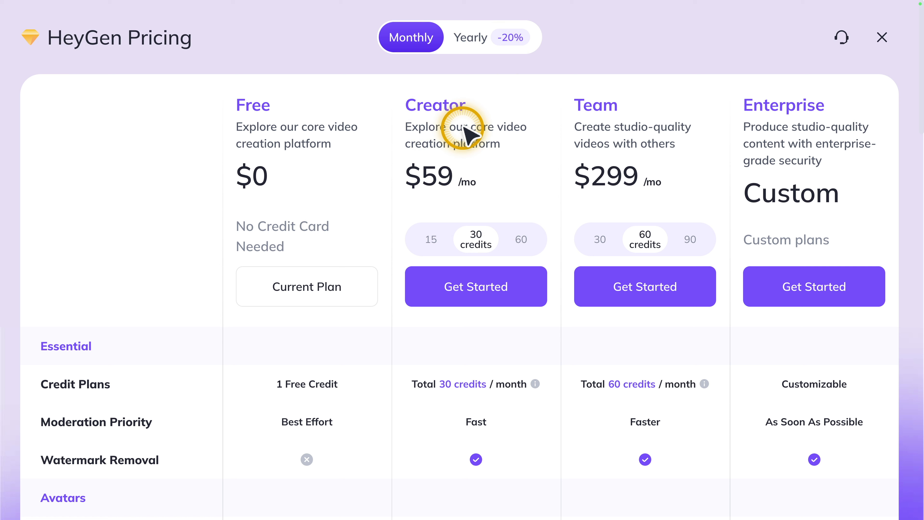
Step: Switch HeyGen's Creator plan to 60 credits, raising its price to $119 per month
{"action": "left_click", "coordinate": [521, 241]}
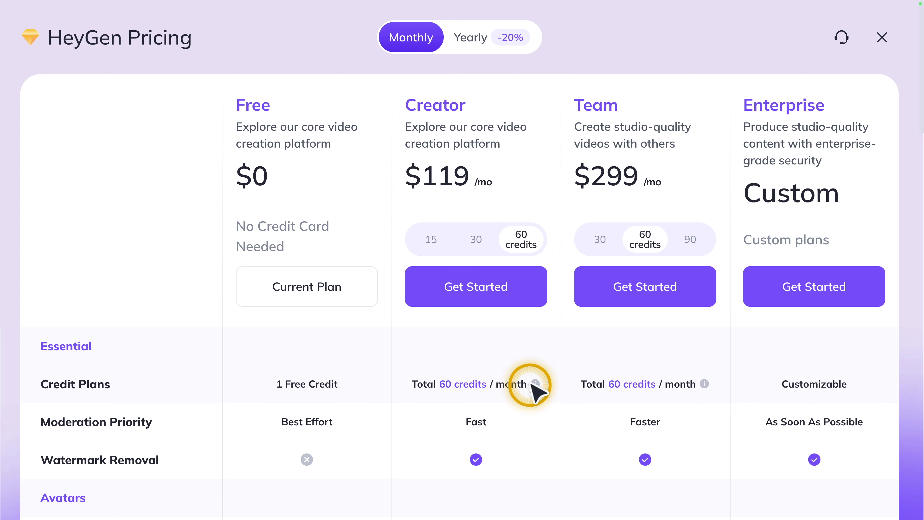
{"action": "mouse_move", "coordinate": [534, 385]}
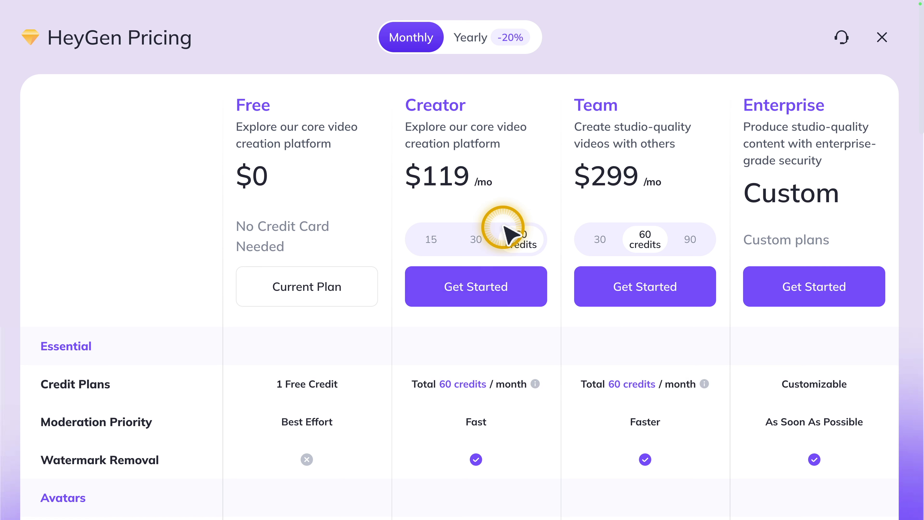
{"action": "scroll", "coordinate": [460, 242], "scroll_direction": "down", "scroll_amount": 3}
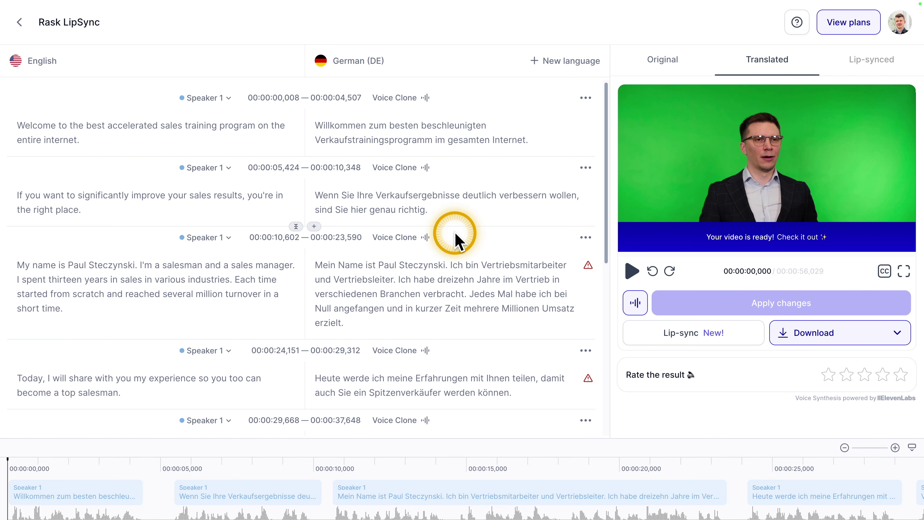
Step: Inspect the first four English transcript segments and their German translations in Rask
{"action": "scroll", "coordinate": [457, 236], "scroll_direction": "down", "scroll_amount": 5}
{"action": "scroll", "coordinate": [445, 223], "scroll_direction": "up", "scroll_amount": 5}
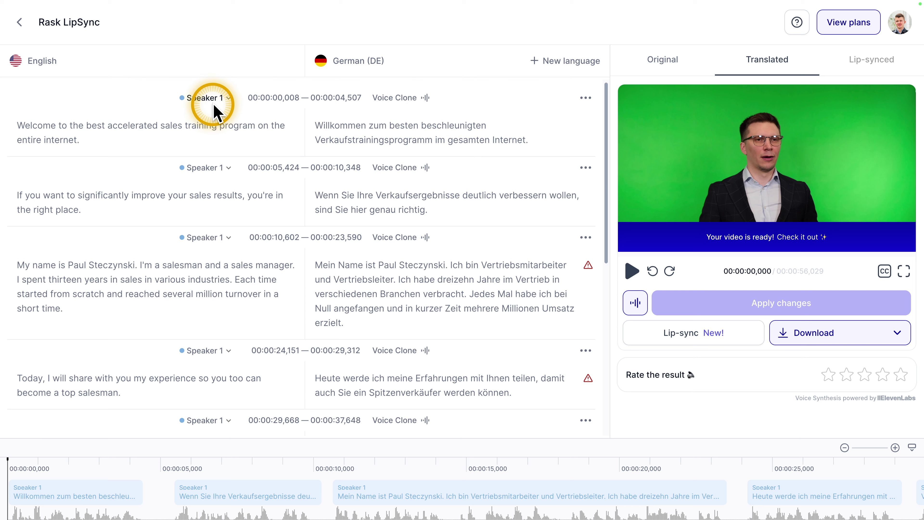
{"action": "left_click", "coordinate": [222, 131]}
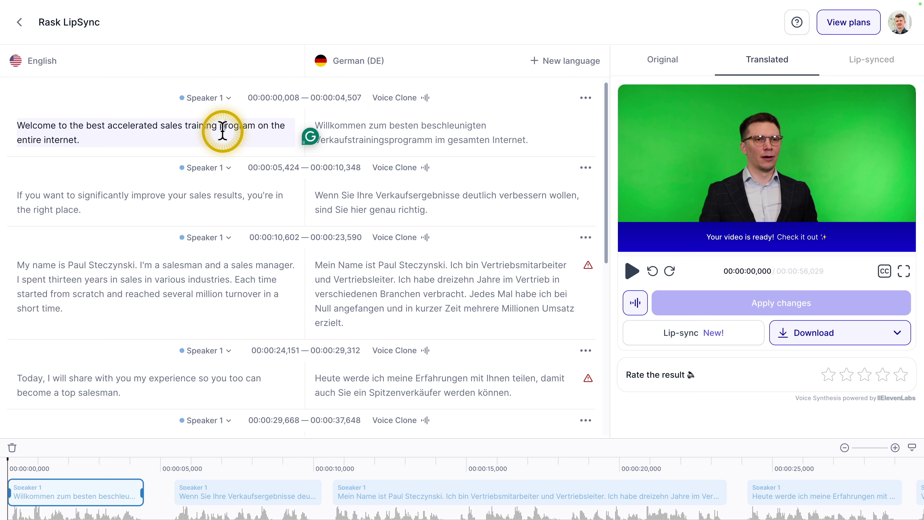
{"action": "left_click", "coordinate": [383, 129]}
{"action": "left_click", "coordinate": [320, 204]}
{"action": "left_click", "coordinate": [198, 265]}
{"action": "left_click", "coordinate": [362, 289]}
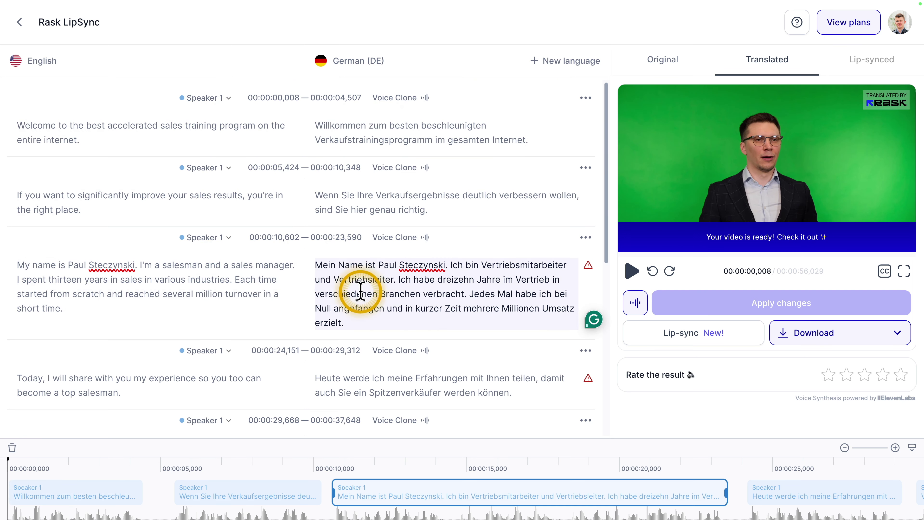
{"action": "left_click", "coordinate": [360, 382]}
{"action": "left_click", "coordinate": [885, 103]}
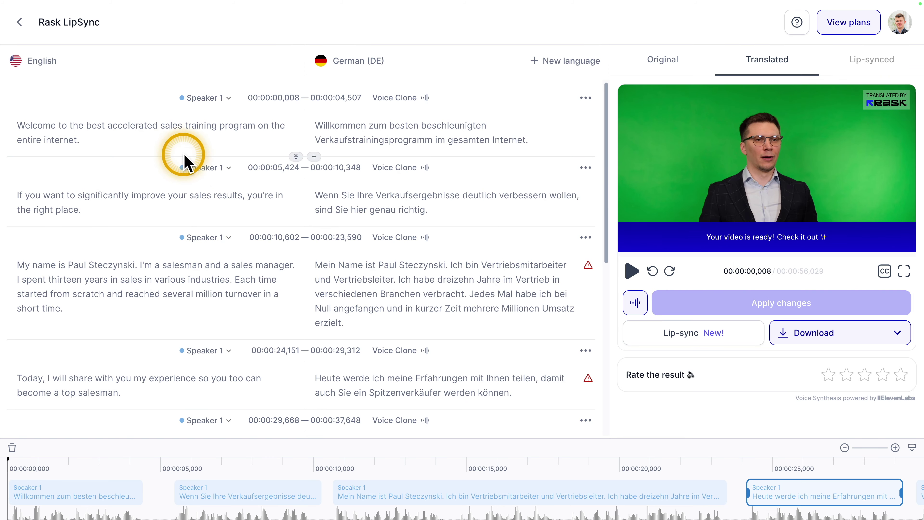
Step: Try lip-syncing the translated video and dismiss the upgrade offer
{"action": "mouse_move", "coordinate": [588, 265]}
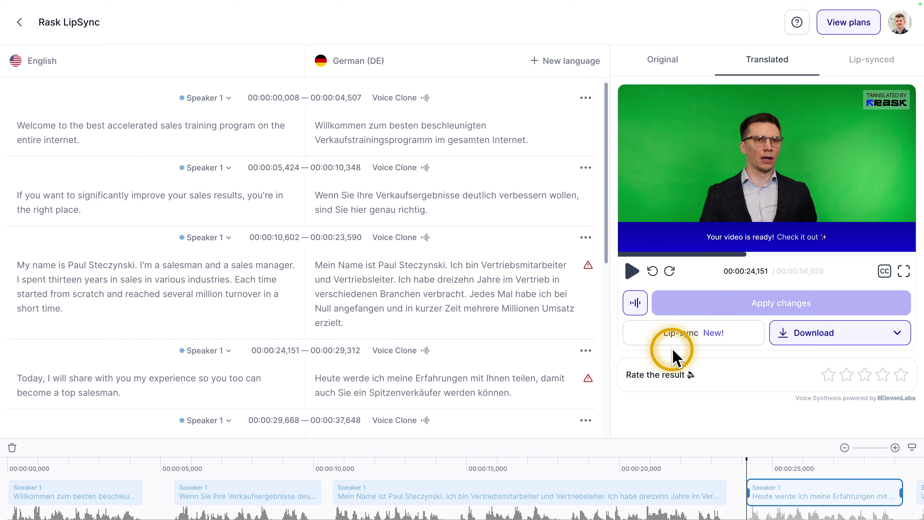
{"action": "left_click", "coordinate": [672, 335]}
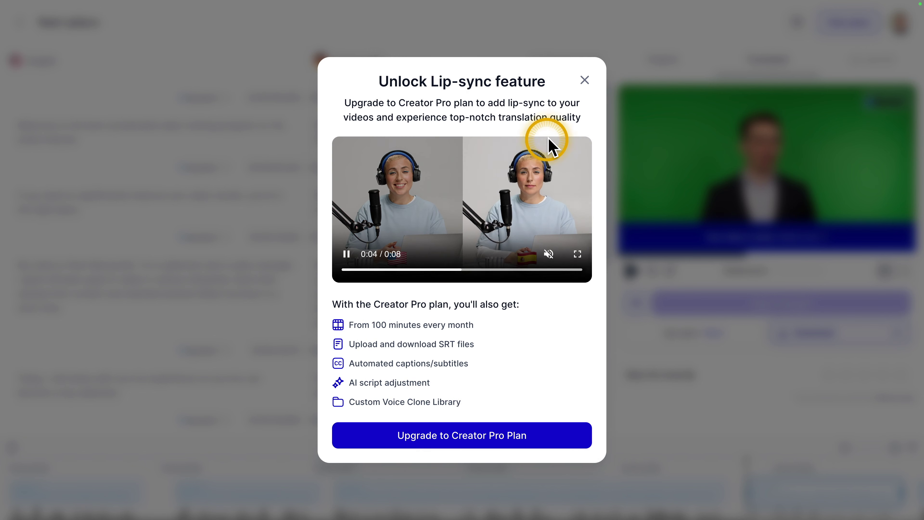
{"action": "left_click", "coordinate": [585, 80]}
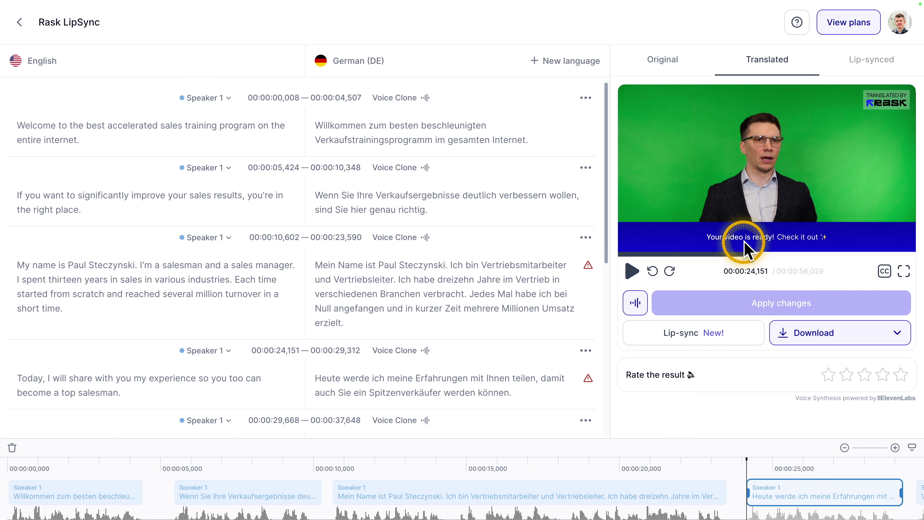
Step: Play the German-dubbed video from the start and pause it at 00:07
{"action": "left_click_drag", "start_coordinate": [735, 253], "coordinate": [619, 259]}
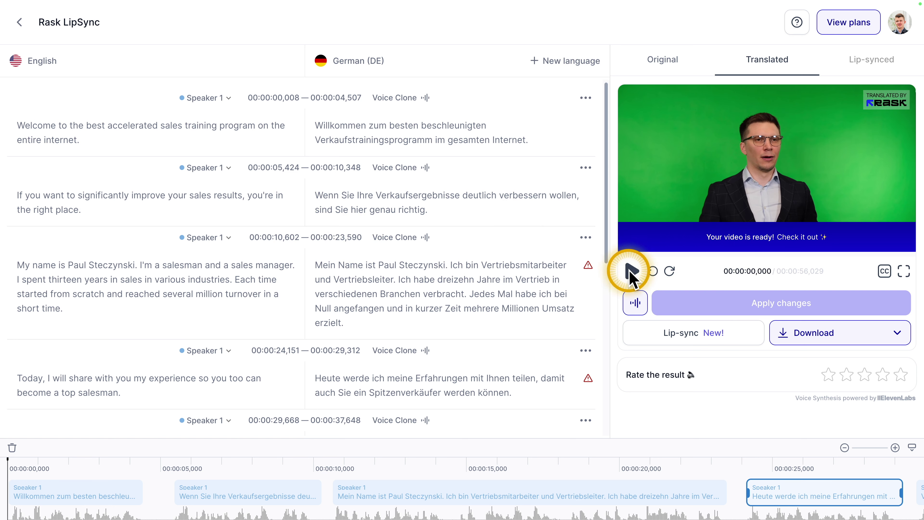
{"action": "left_click", "coordinate": [631, 273]}
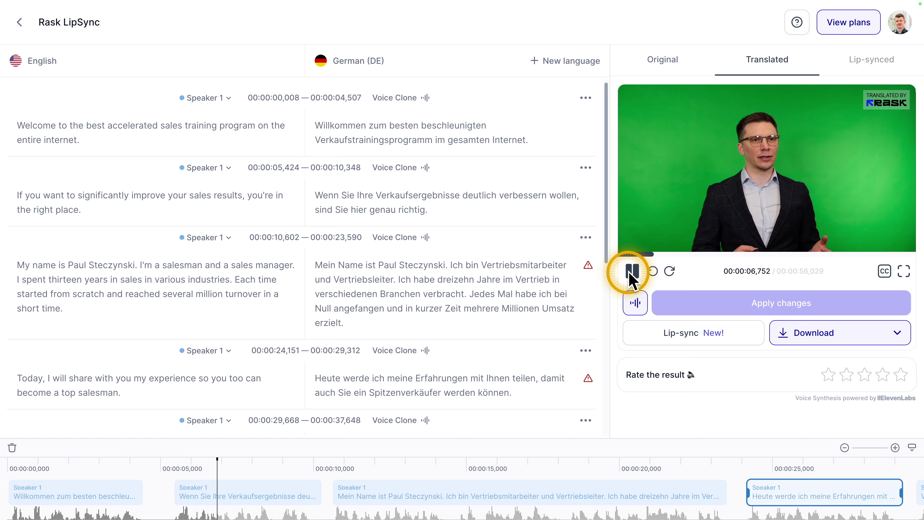
{"action": "left_click", "coordinate": [632, 273]}
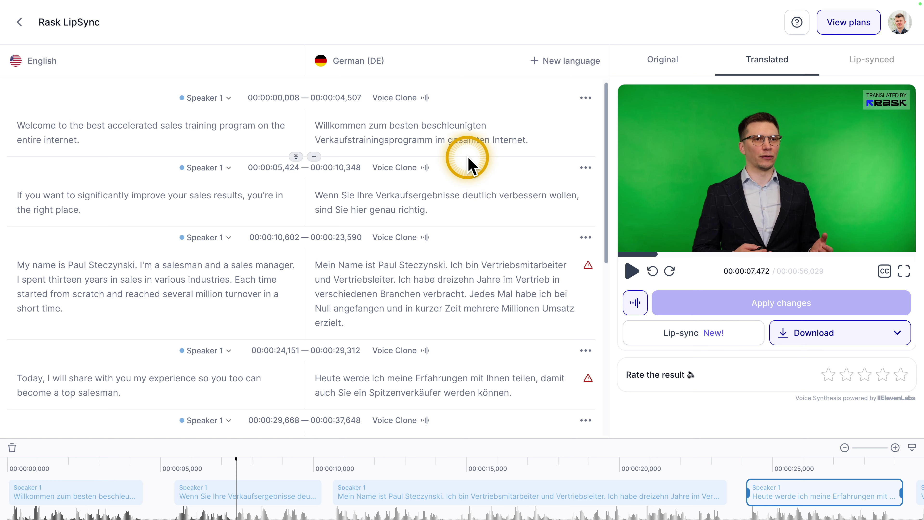
Step: Show Rask's plans with monthly billing and Creator Pro at 100 minutes ($150/month), scrolling the features
{"action": "left_click", "coordinate": [461, 140]}
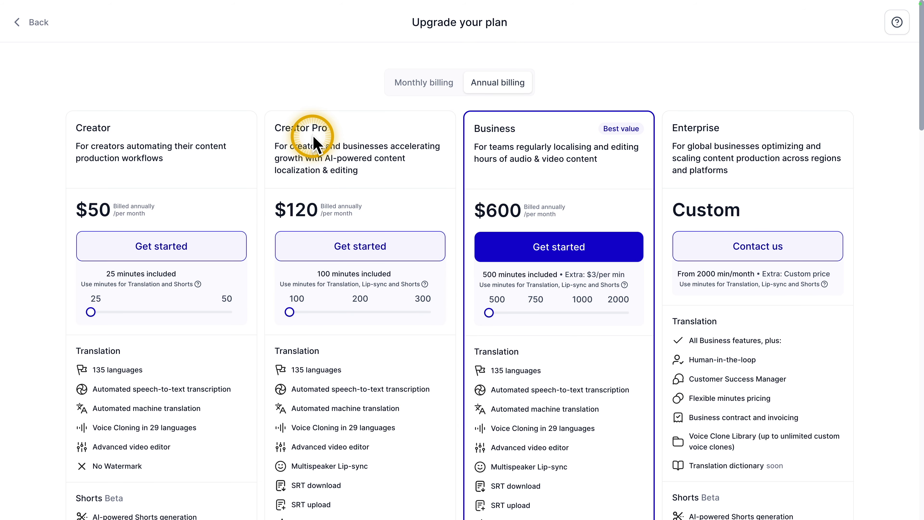
{"action": "left_click", "coordinate": [345, 312]}
{"action": "left_click", "coordinate": [294, 311]}
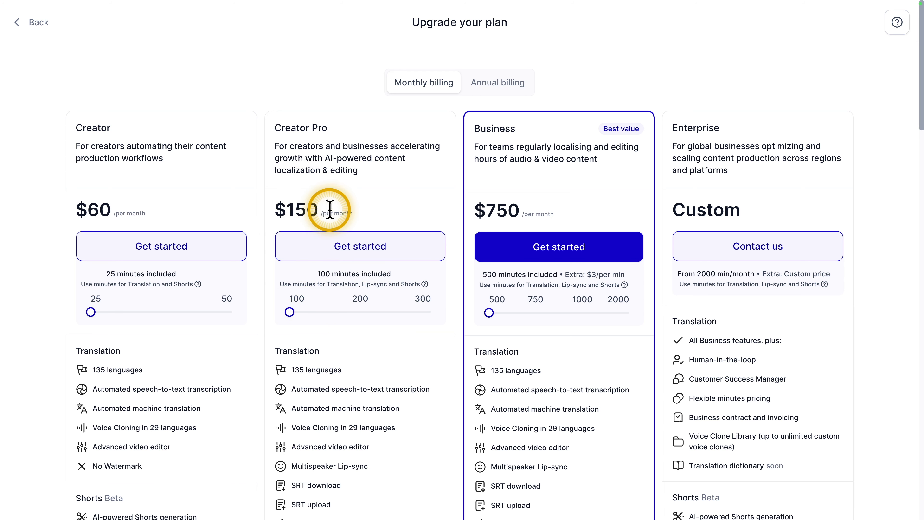
{"action": "scroll", "coordinate": [312, 358], "scroll_direction": "down", "scroll_amount": 4}
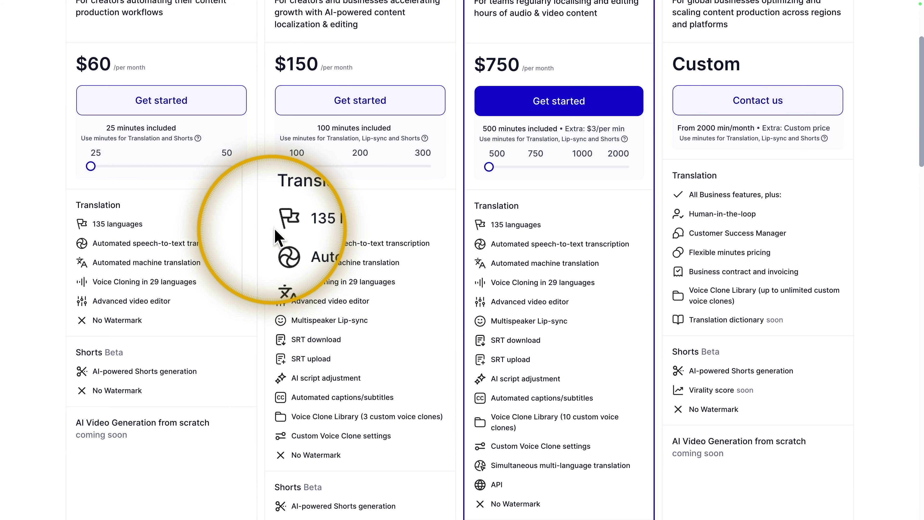
{"action": "mouse_move", "coordinate": [301, 415]}
{"action": "scroll", "coordinate": [358, 240], "scroll_direction": "up", "scroll_amount": 4}
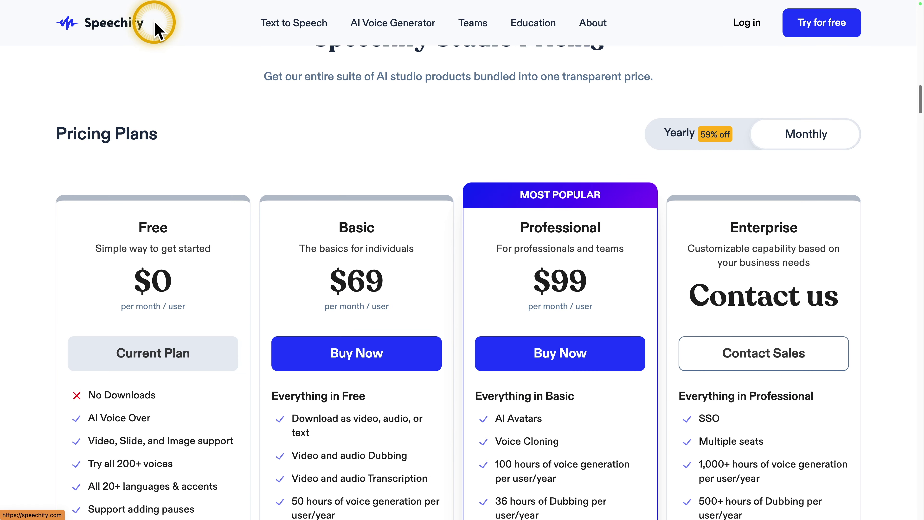
Step: Scroll through Speechify's Free $0, Basic $69, Professional $99 and Enterprise plans
{"action": "scroll", "coordinate": [497, 143], "scroll_direction": "down", "scroll_amount": 1}
{"action": "scroll", "coordinate": [499, 153], "scroll_direction": "down", "scroll_amount": 3}
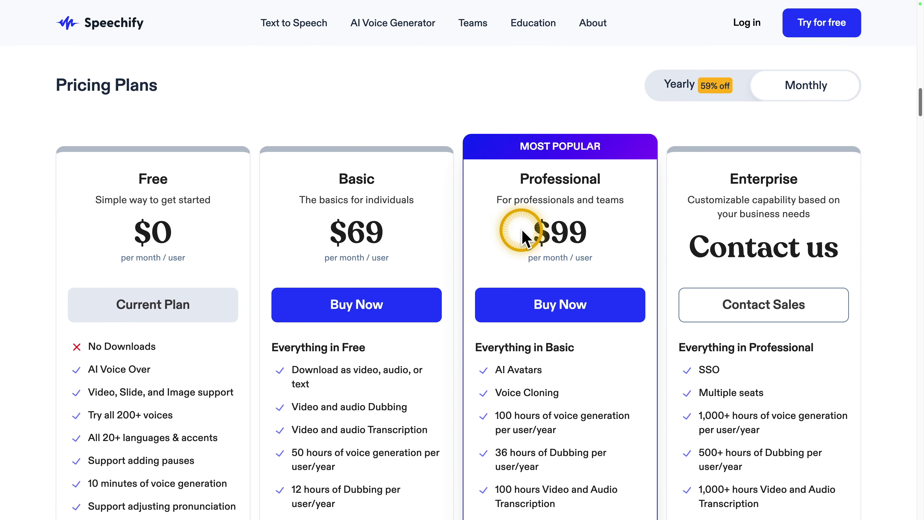
{"action": "scroll", "coordinate": [531, 251], "scroll_direction": "down", "scroll_amount": 1}
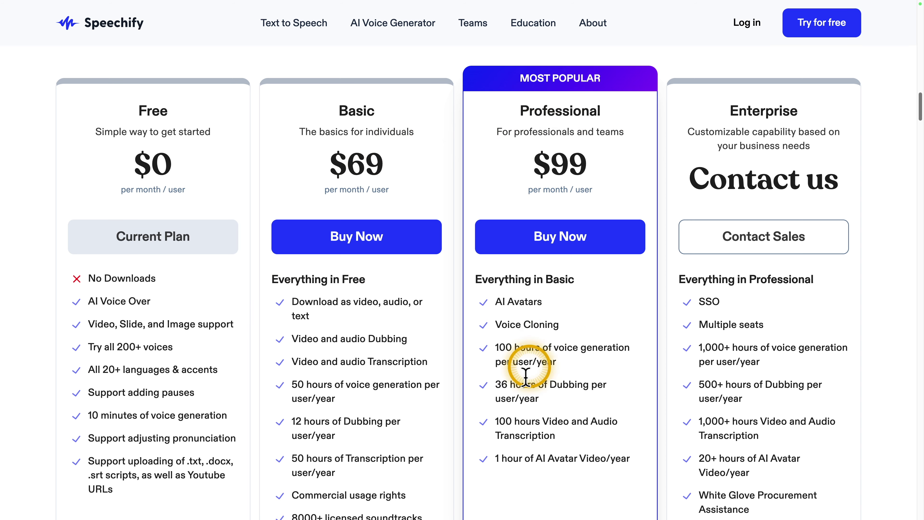
{"action": "scroll", "coordinate": [386, 338], "scroll_direction": "down", "scroll_amount": 1}
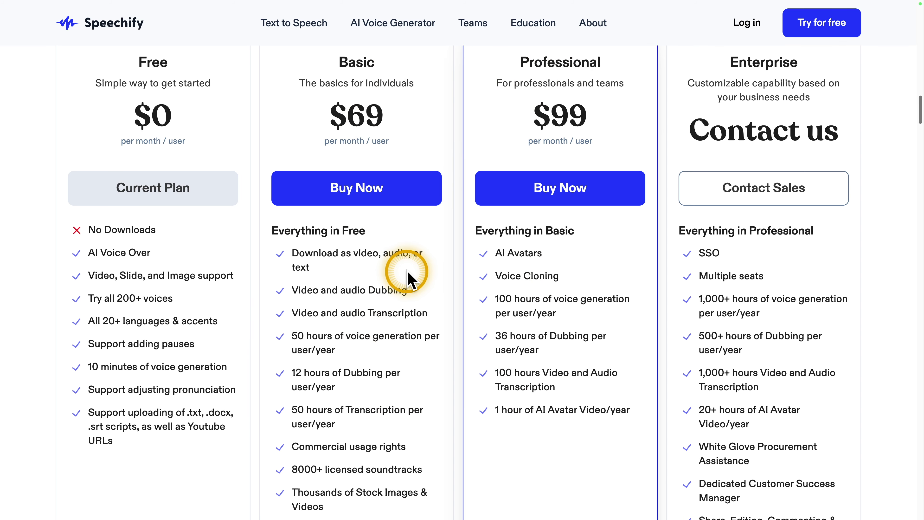
{"action": "scroll", "coordinate": [402, 266], "scroll_direction": "up", "scroll_amount": 1}
{"action": "scroll", "coordinate": [433, 262], "scroll_direction": "down", "scroll_amount": 2}
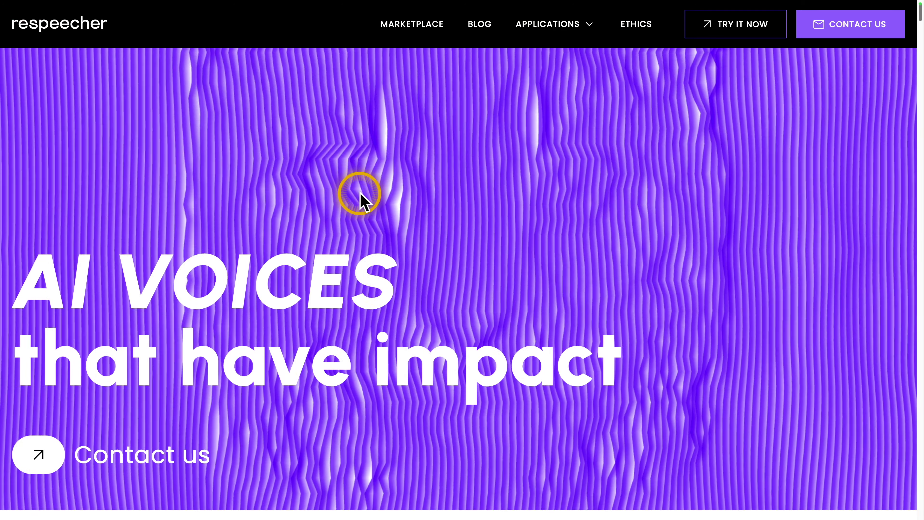
{"action": "scroll", "coordinate": [421, 161], "scroll_direction": "down", "scroll_amount": 10}
{"action": "scroll", "coordinate": [448, 162], "scroll_direction": "down", "scroll_amount": 10}
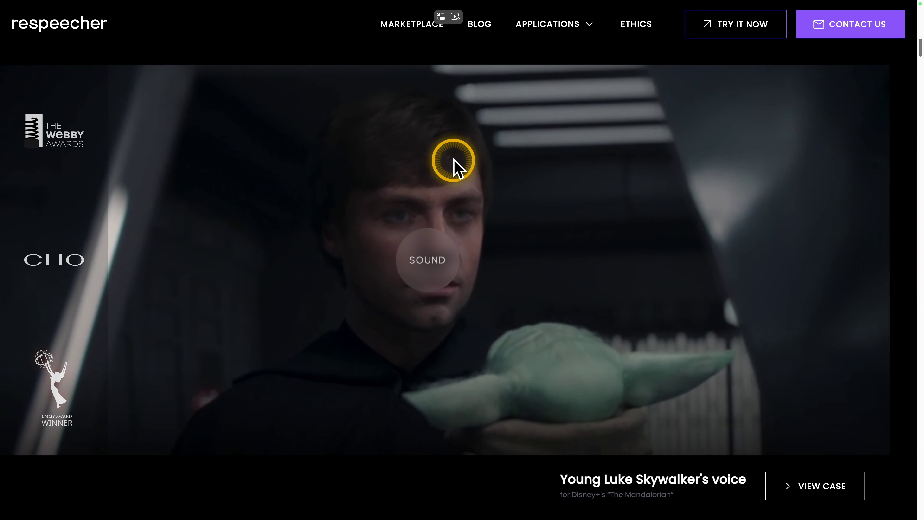
{"action": "scroll", "coordinate": [473, 204], "scroll_direction": "down", "scroll_amount": 10}
{"action": "scroll", "coordinate": [468, 184], "scroll_direction": "up", "scroll_amount": 6}
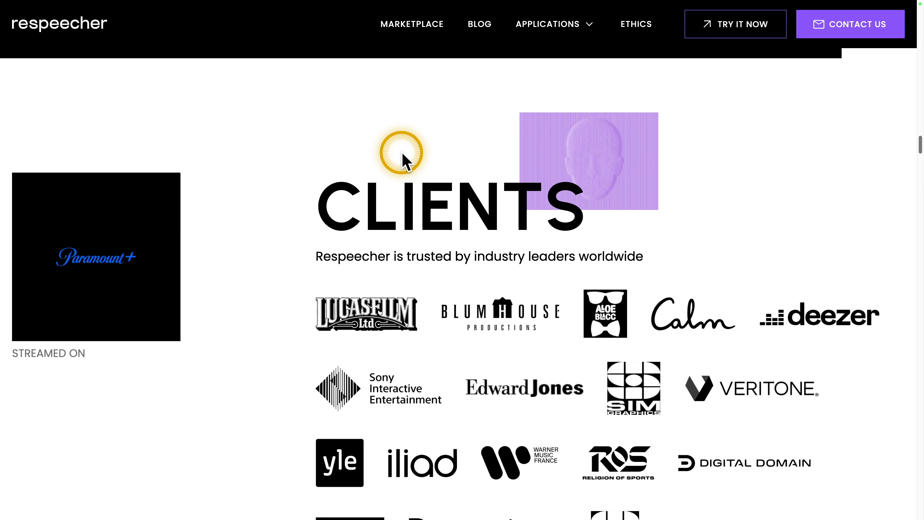
{"action": "scroll", "coordinate": [409, 160], "scroll_direction": "down", "scroll_amount": 5}
{"action": "scroll", "coordinate": [407, 153], "scroll_direction": "down", "scroll_amount": 12}
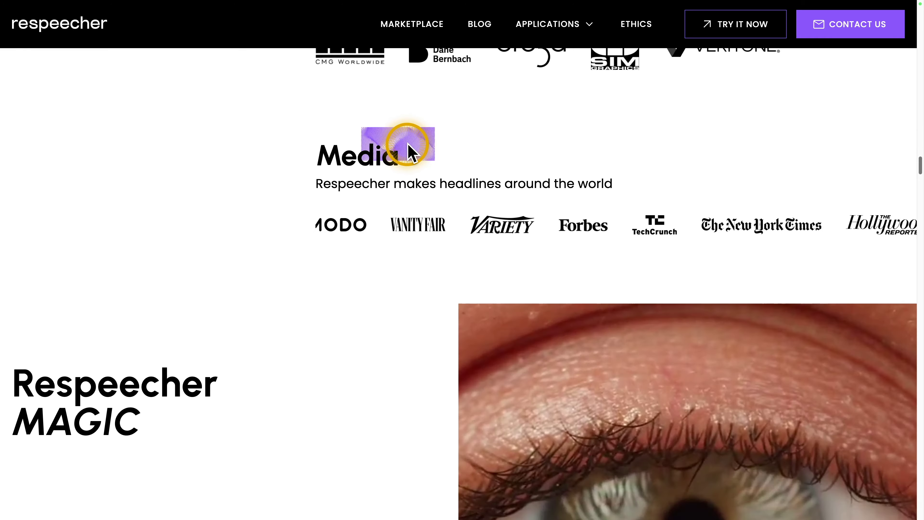
{"action": "scroll", "coordinate": [406, 156], "scroll_direction": "down", "scroll_amount": 6}
{"action": "scroll", "coordinate": [406, 173], "scroll_direction": "down", "scroll_amount": 5}
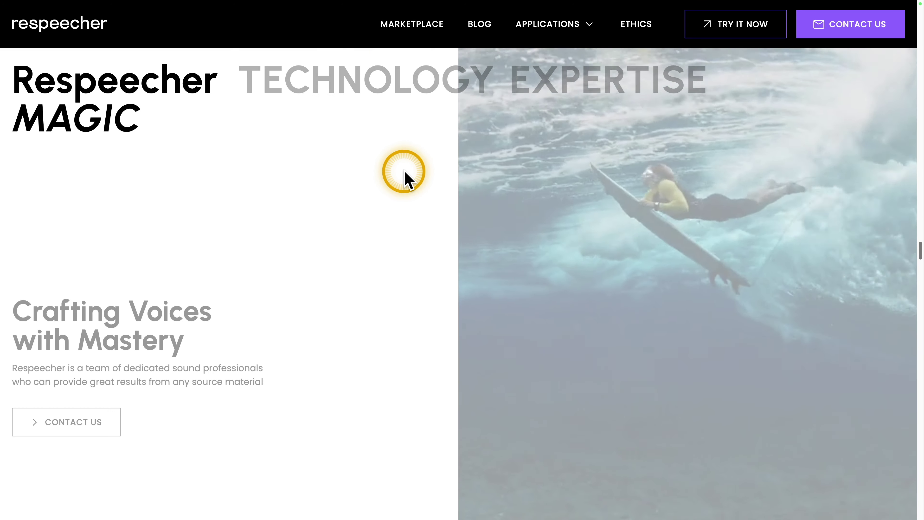
{"action": "scroll", "coordinate": [404, 168], "scroll_direction": "down", "scroll_amount": 4}
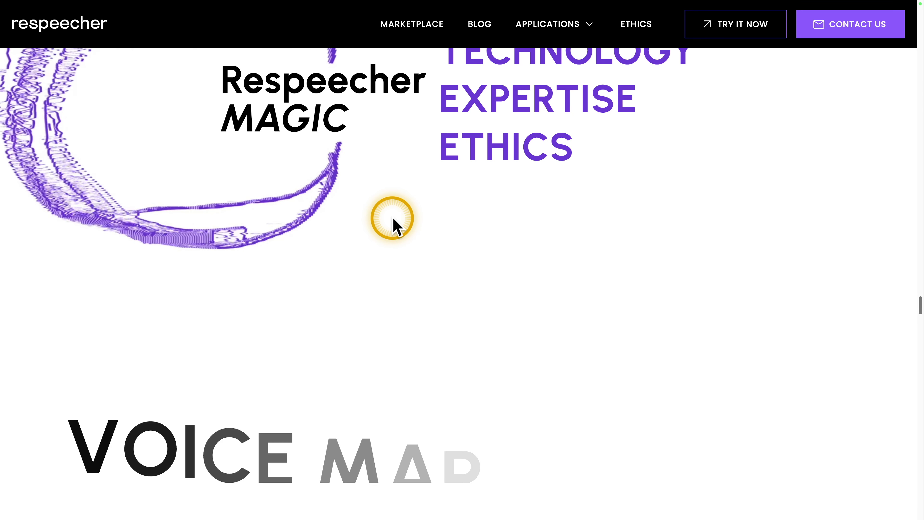
{"action": "scroll", "coordinate": [393, 217], "scroll_direction": "down", "scroll_amount": 10}
{"action": "scroll", "coordinate": [206, 165], "scroll_direction": "down", "scroll_amount": 12}
{"action": "scroll", "coordinate": [462, 255], "scroll_direction": "down", "scroll_amount": 7}
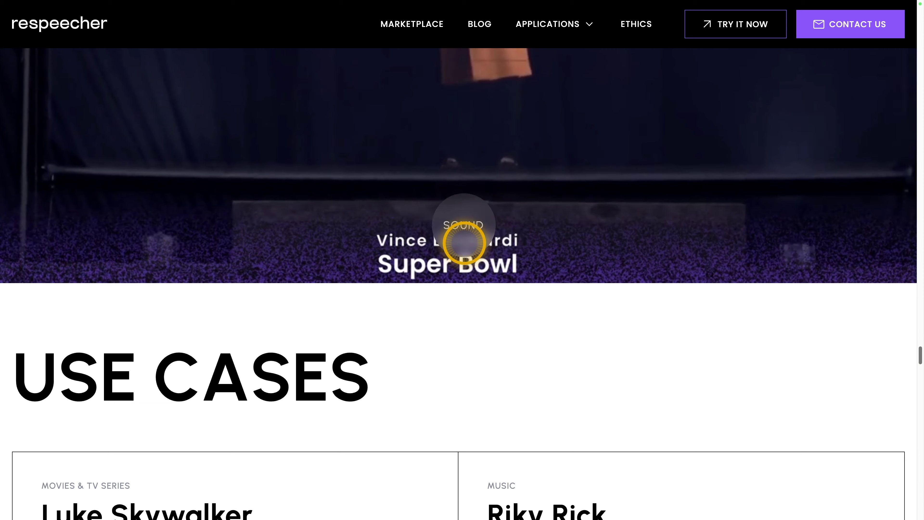
{"action": "scroll", "coordinate": [452, 219], "scroll_direction": "down", "scroll_amount": 7}
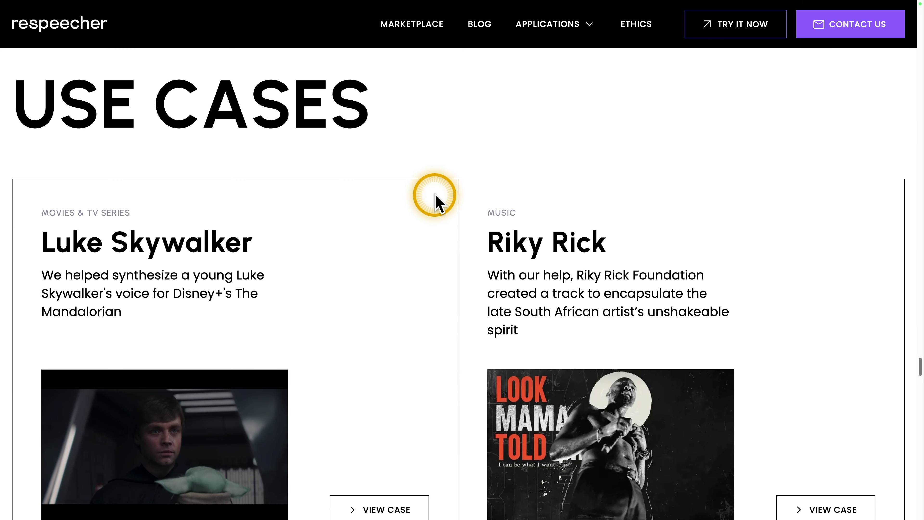
{"action": "scroll", "coordinate": [437, 199], "scroll_direction": "down", "scroll_amount": 11}
{"action": "scroll", "coordinate": [439, 196], "scroll_direction": "down", "scroll_amount": 7}
{"action": "scroll", "coordinate": [440, 201], "scroll_direction": "down", "scroll_amount": 10}
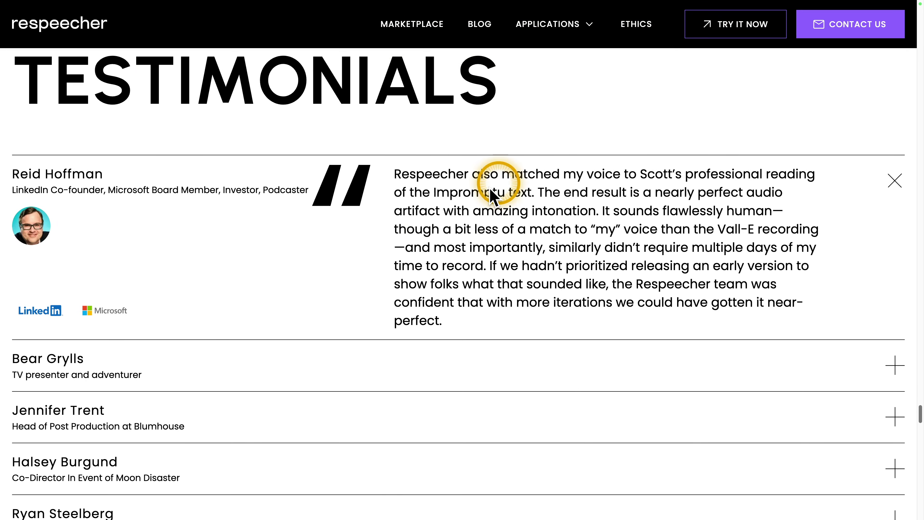
{"action": "scroll", "coordinate": [389, 243], "scroll_direction": "down", "scroll_amount": 10}
{"action": "scroll", "coordinate": [393, 244], "scroll_direction": "down", "scroll_amount": 14}
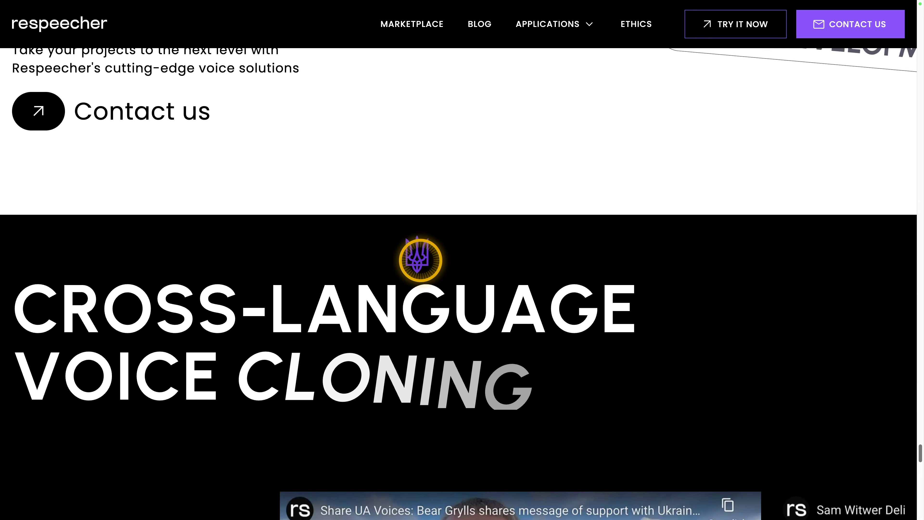
{"action": "scroll", "coordinate": [419, 255], "scroll_direction": "down", "scroll_amount": 7}
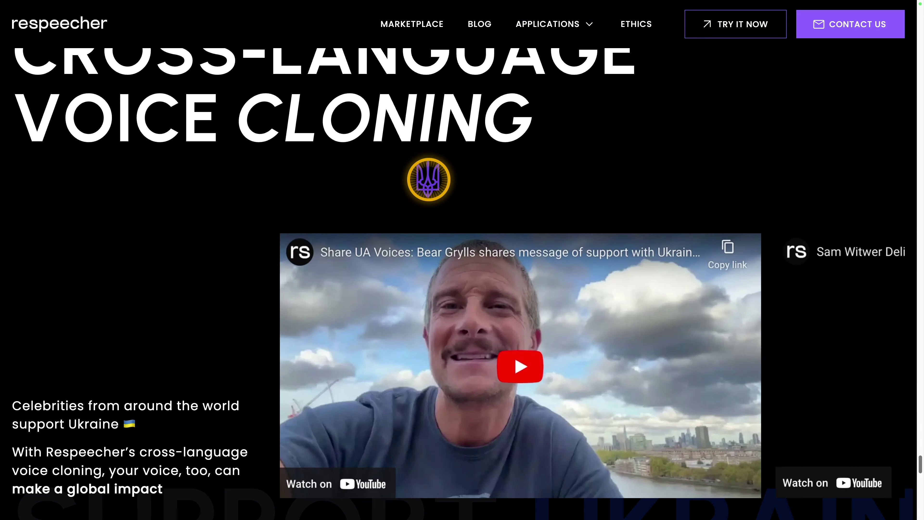
{"action": "scroll", "coordinate": [437, 243], "scroll_direction": "up", "scroll_amount": 8}
{"action": "scroll", "coordinate": [451, 247], "scroll_direction": "up", "scroll_amount": 20}
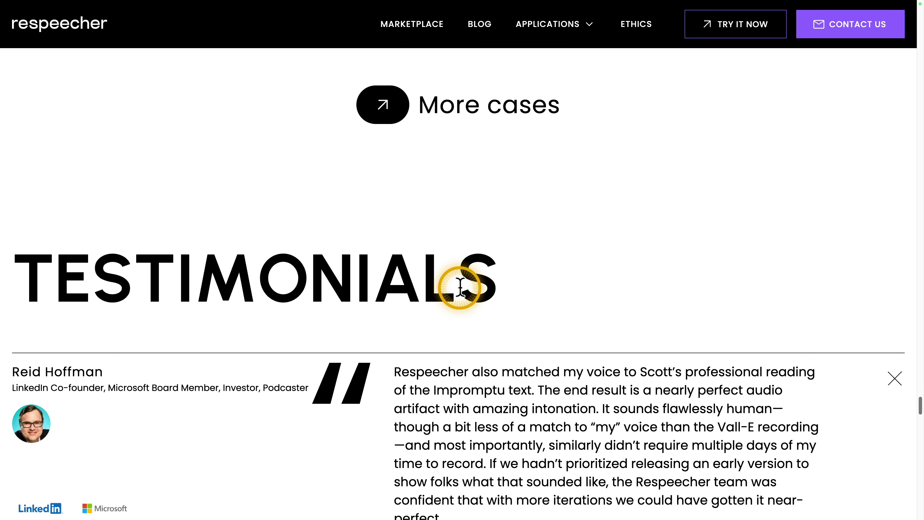
{"action": "scroll", "coordinate": [450, 291], "scroll_direction": "up", "scroll_amount": 1}
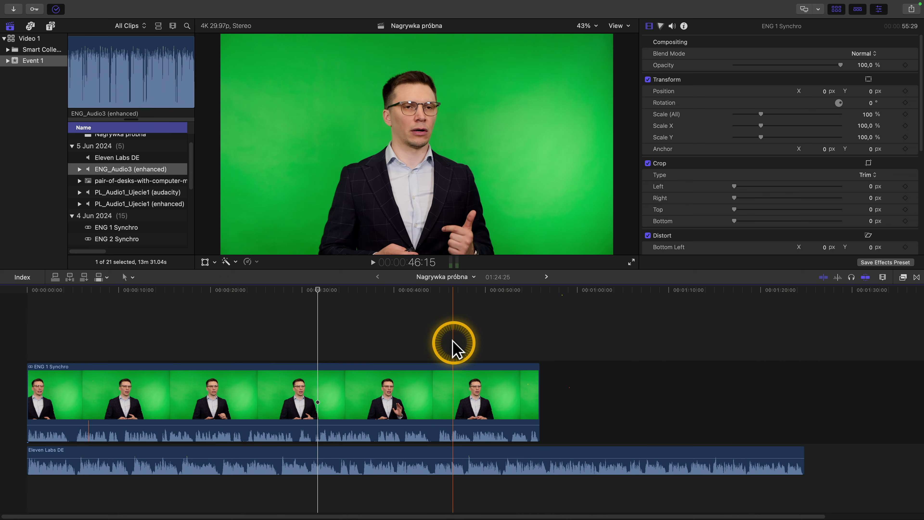
Step: Select ENG 1 Synchro, then the Eleven Labs DE clip running to 1:24:25 past the video's 55:29
{"action": "left_click", "coordinate": [266, 403]}
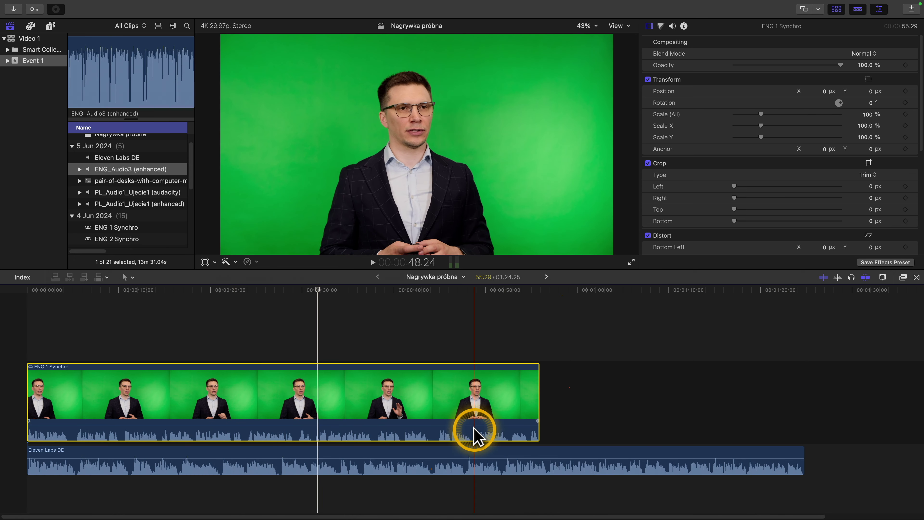
{"action": "left_click", "coordinate": [563, 469]}
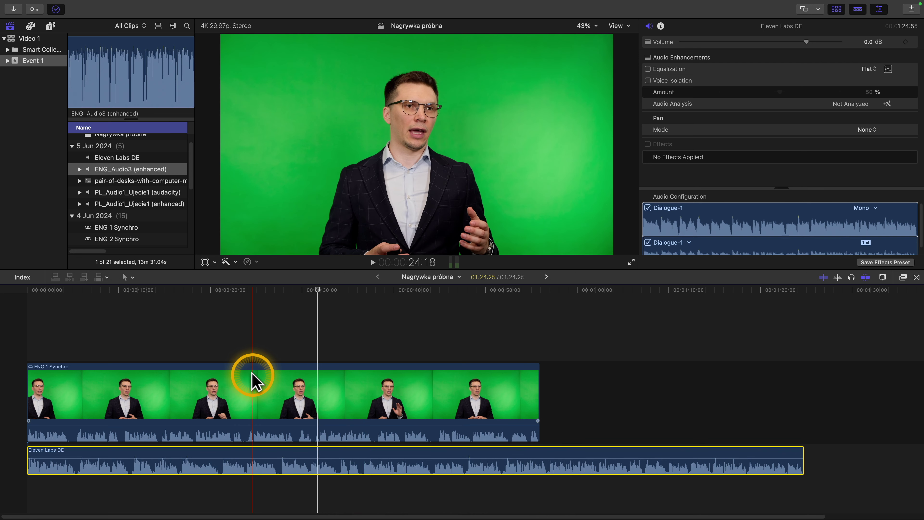
Step: Zoom and fit the timeline, then show the Eleven Labs DE retime bar at Normal (100%)
{"action": "key", "text": "super+equal"}
{"action": "key", "text": "super+equal"}
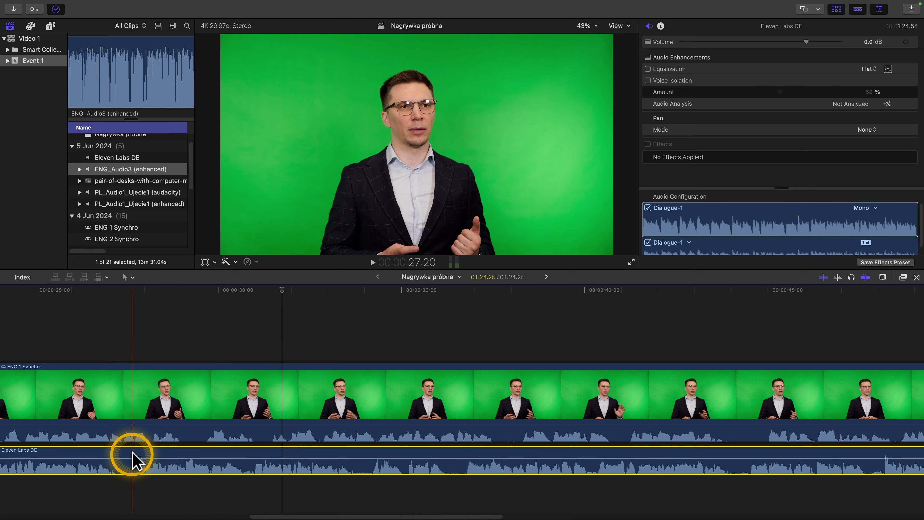
{"action": "key", "text": "shift+z"}
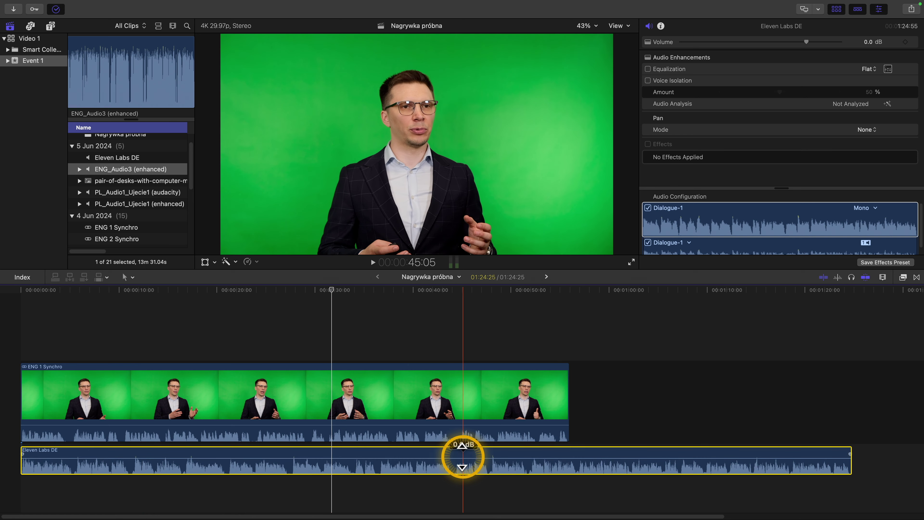
{"action": "key", "text": "super+r"}
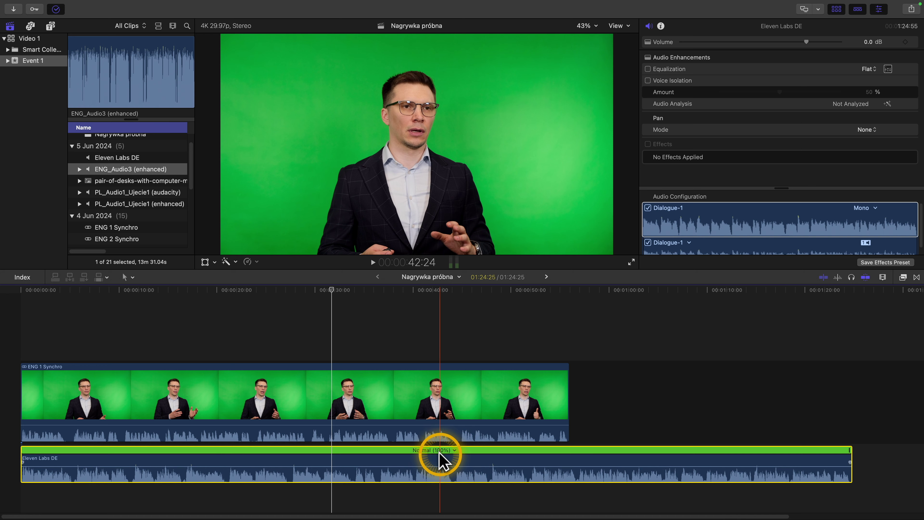
Step: Speed the Eleven Labs DE dub to Fast (151%) to match the video, and mute ENG 1 Synchro to -∞ dB
{"action": "left_click", "coordinate": [247, 262]}
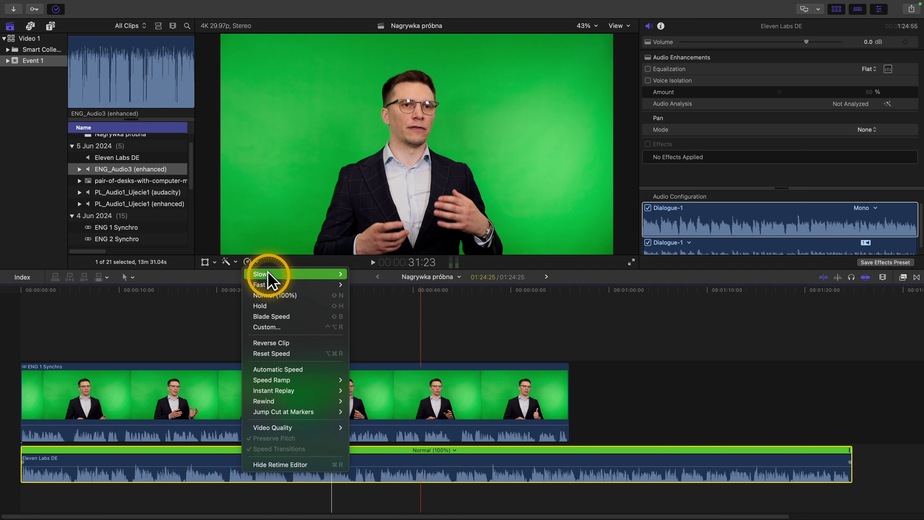
{"action": "left_click", "coordinate": [552, 344]}
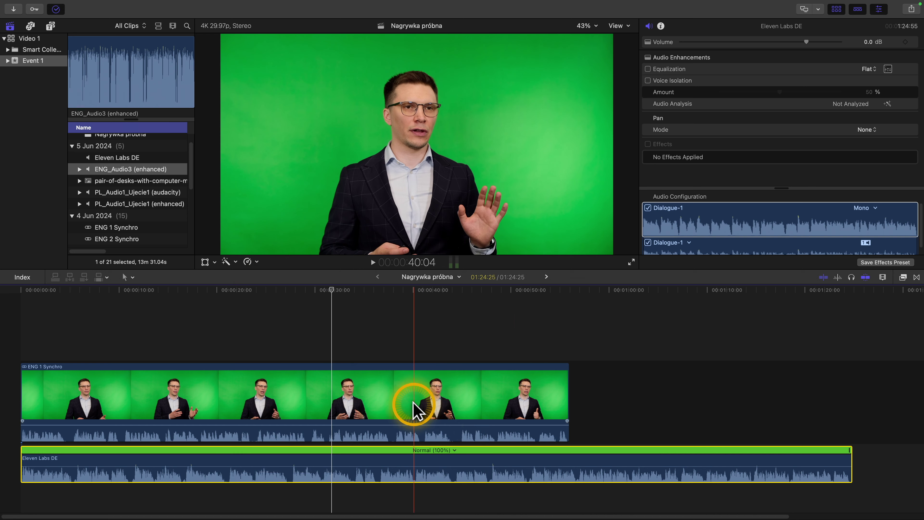
{"action": "left_click_drag", "start_coordinate": [850, 449], "coordinate": [569, 452]}
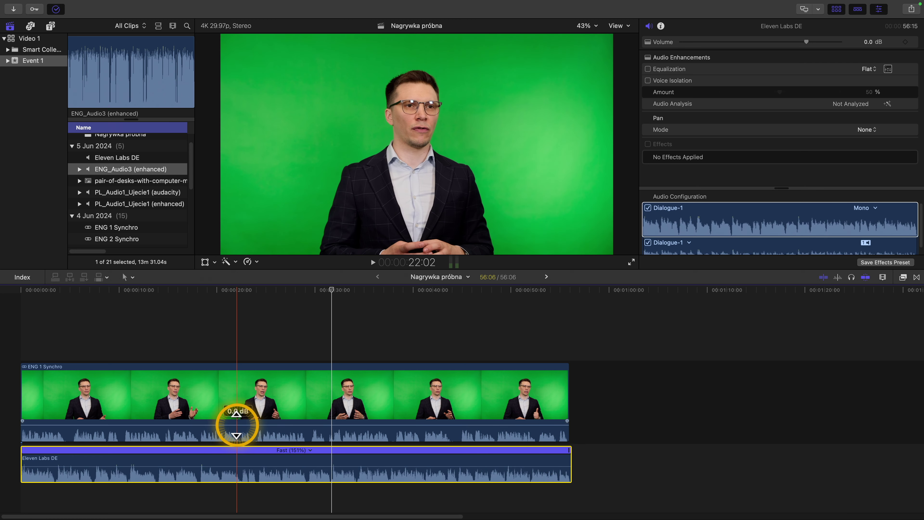
{"action": "left_click_drag", "start_coordinate": [264, 430], "coordinate": [264, 450]}
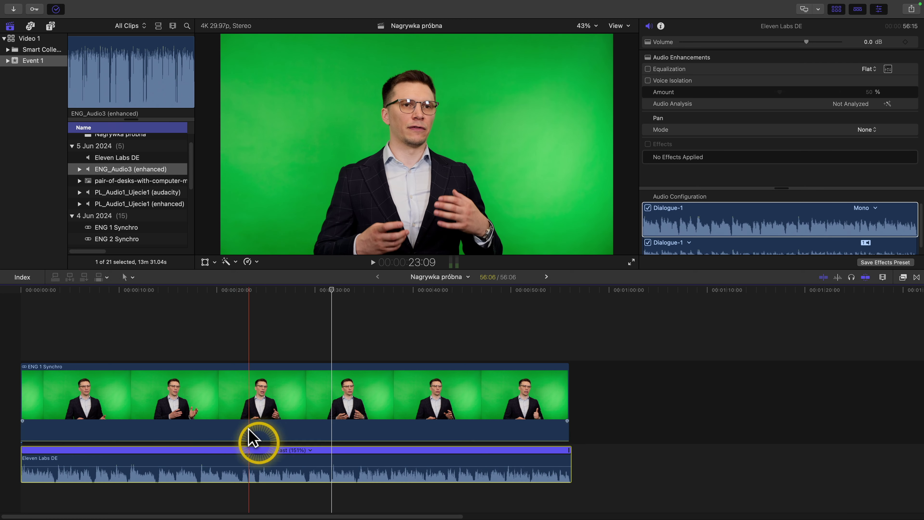
{"action": "left_click", "coordinate": [20, 333]}
{"action": "key", "text": "space"}
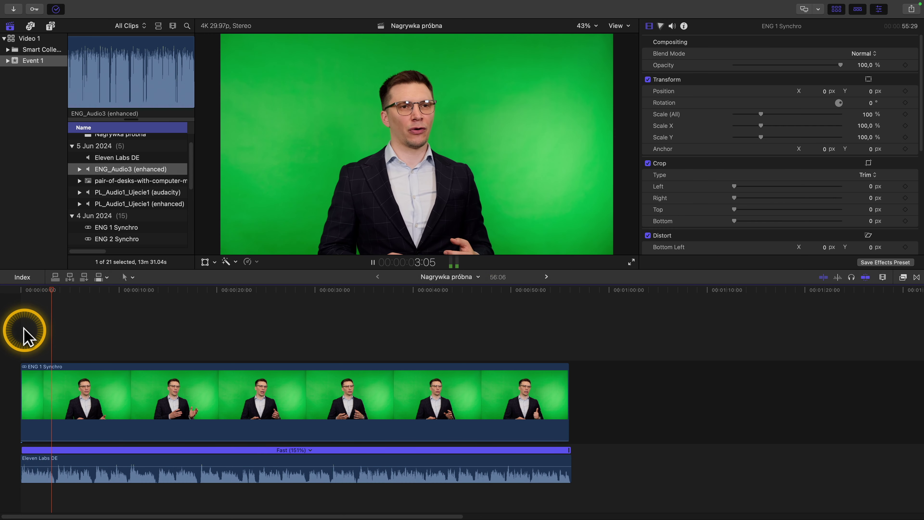
{"action": "key", "text": "space"}
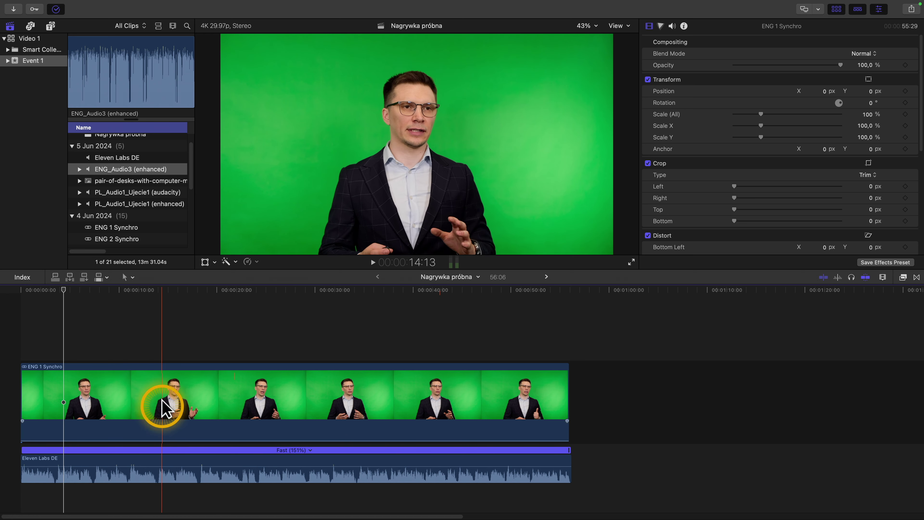
{"action": "left_click", "coordinate": [219, 395]}
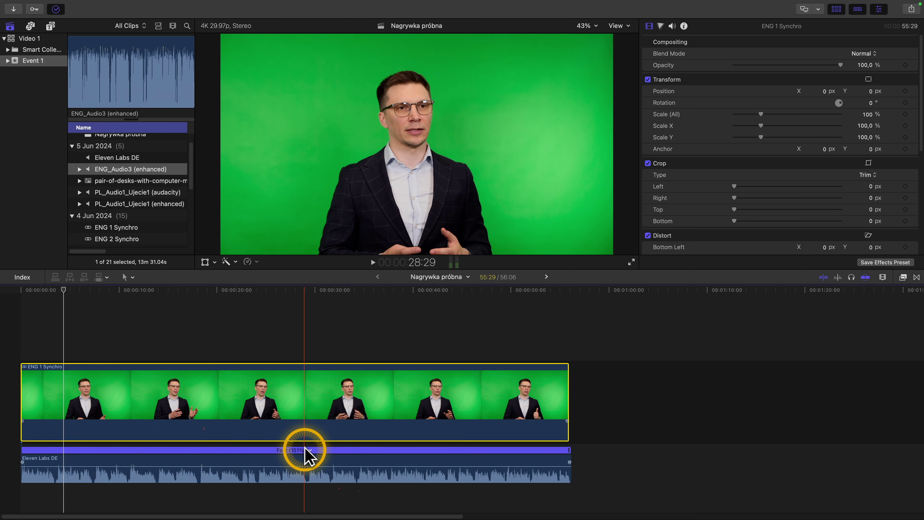
{"action": "left_click", "coordinate": [261, 457]}
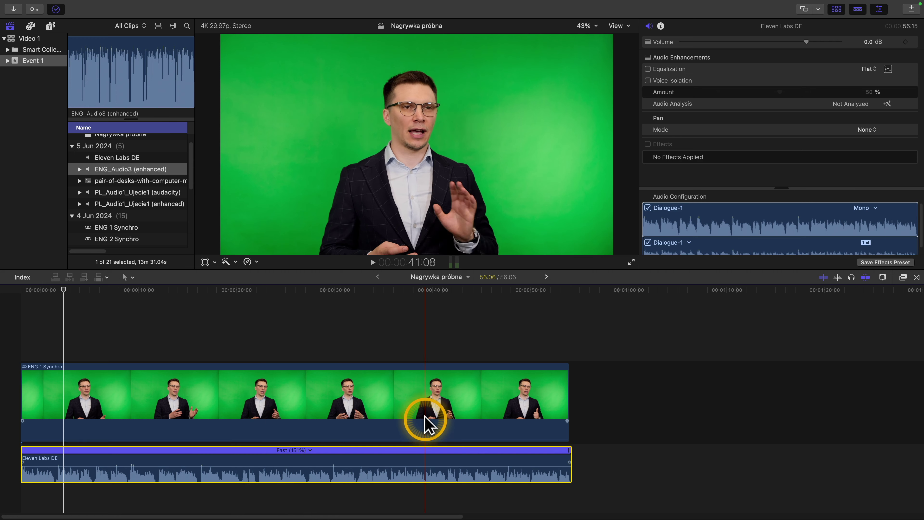
{"action": "left_click", "coordinate": [428, 423]}
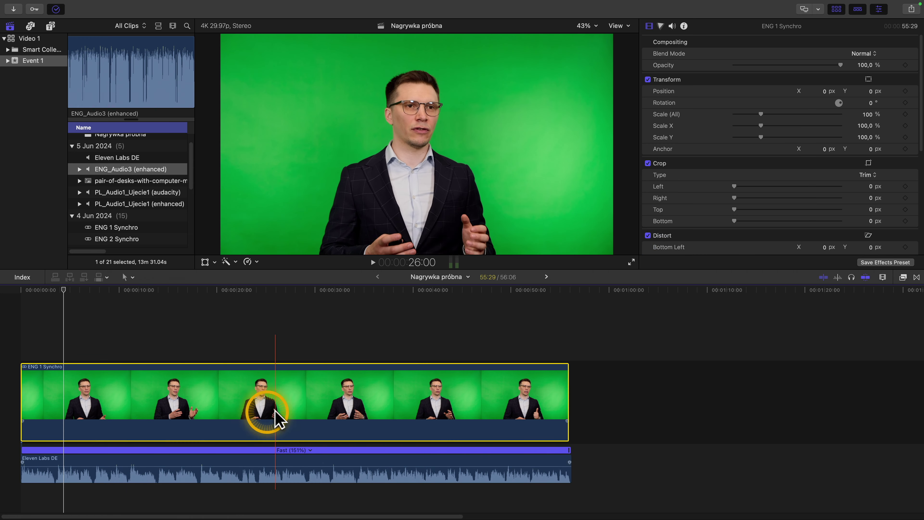